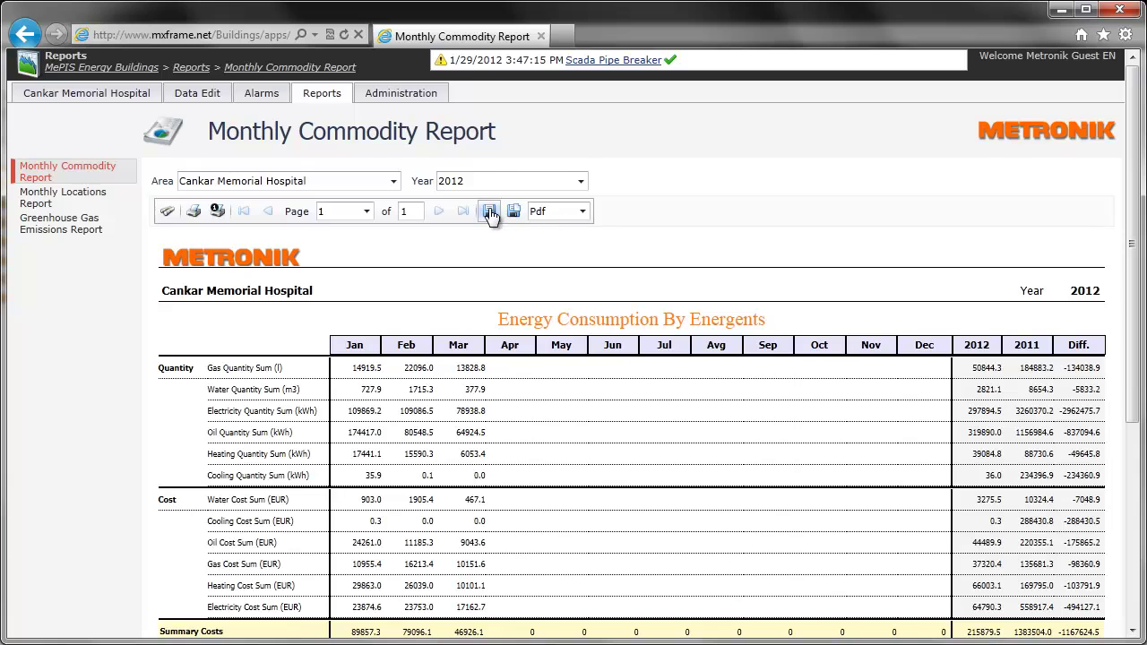
Open the exported Monthly Commodity Report PDF in Adobe Reader, then restore, enlarge and reposition its window to view the report.
left_click(800, 621)
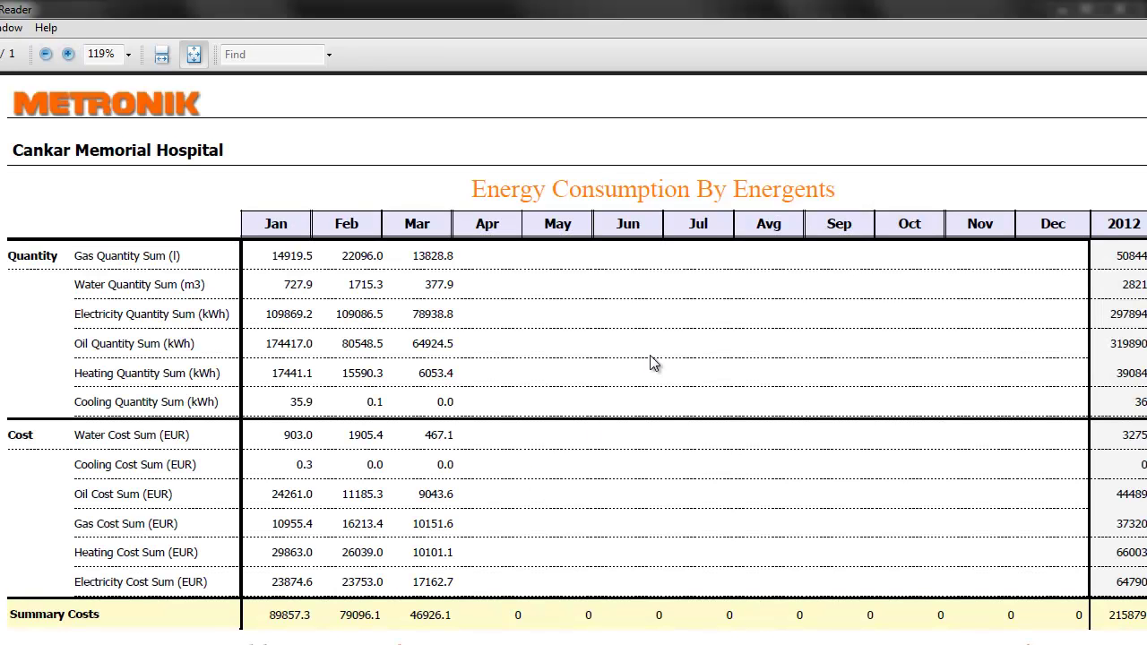
double_click(973, 5)
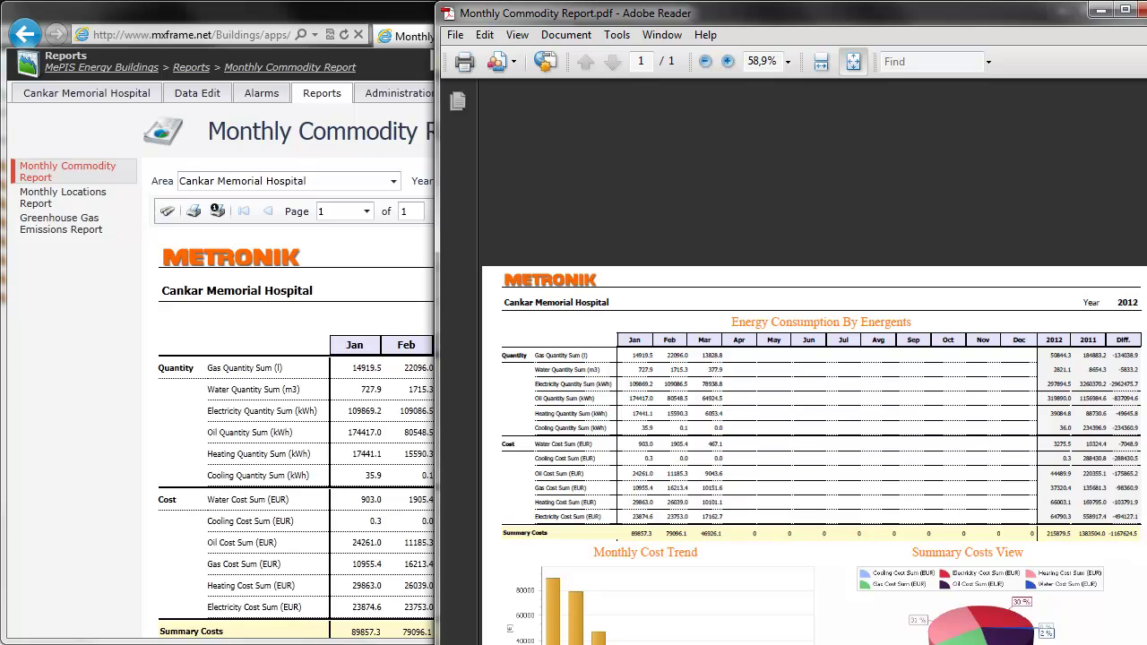
key("super+Down")
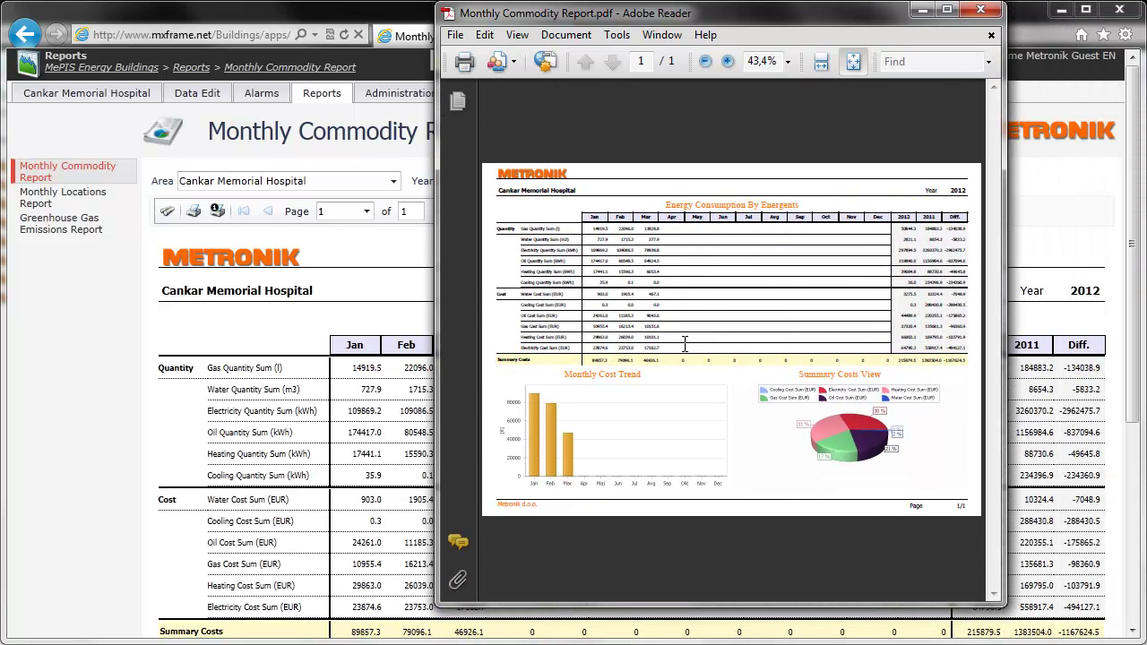
left_click_drag(437, 70, 74, 108)
left_click_drag(504, 10, 570, 55)
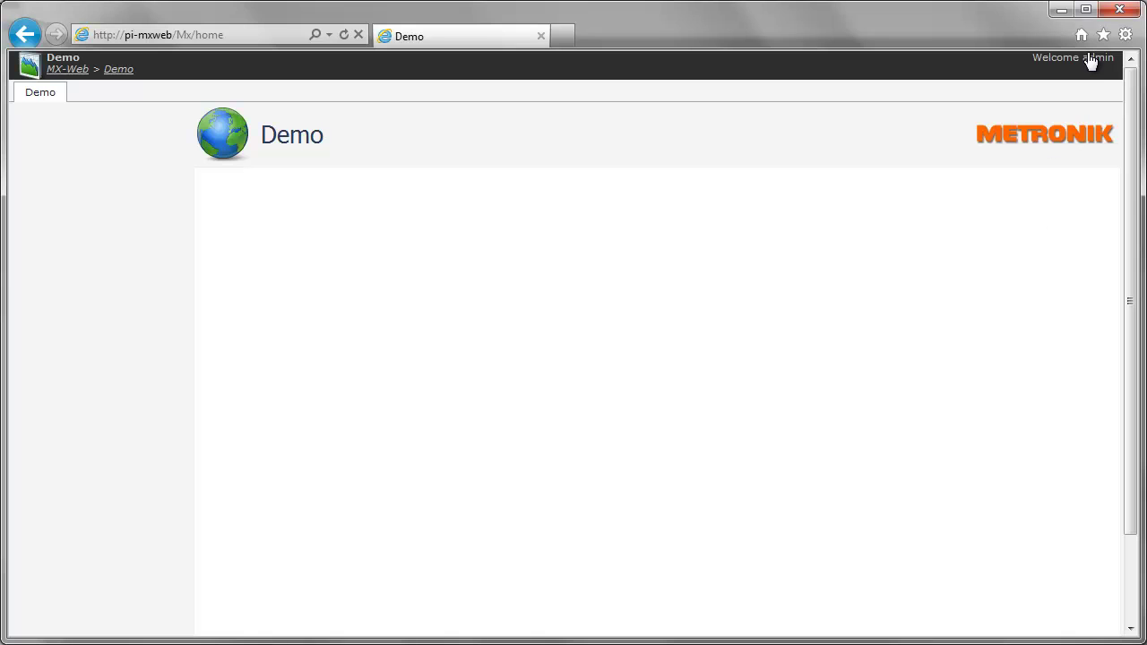
Open the Component Explorer of the Demo Solution from the development area of System Configuration.
left_click(1090, 61)
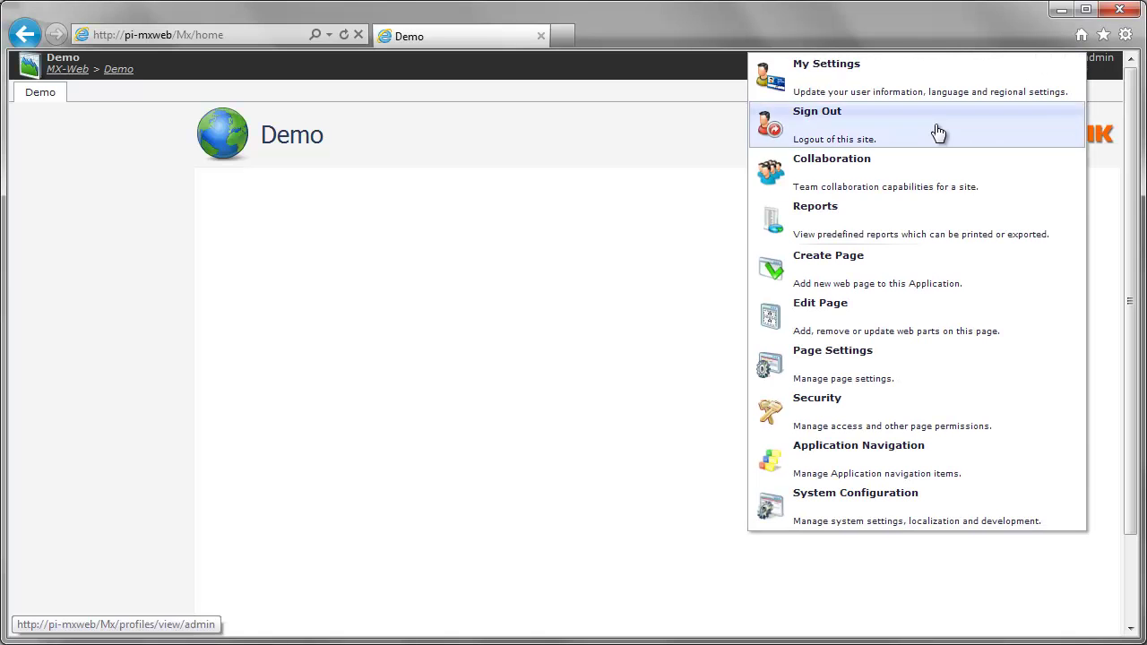
left_click(776, 504)
left_click(450, 161)
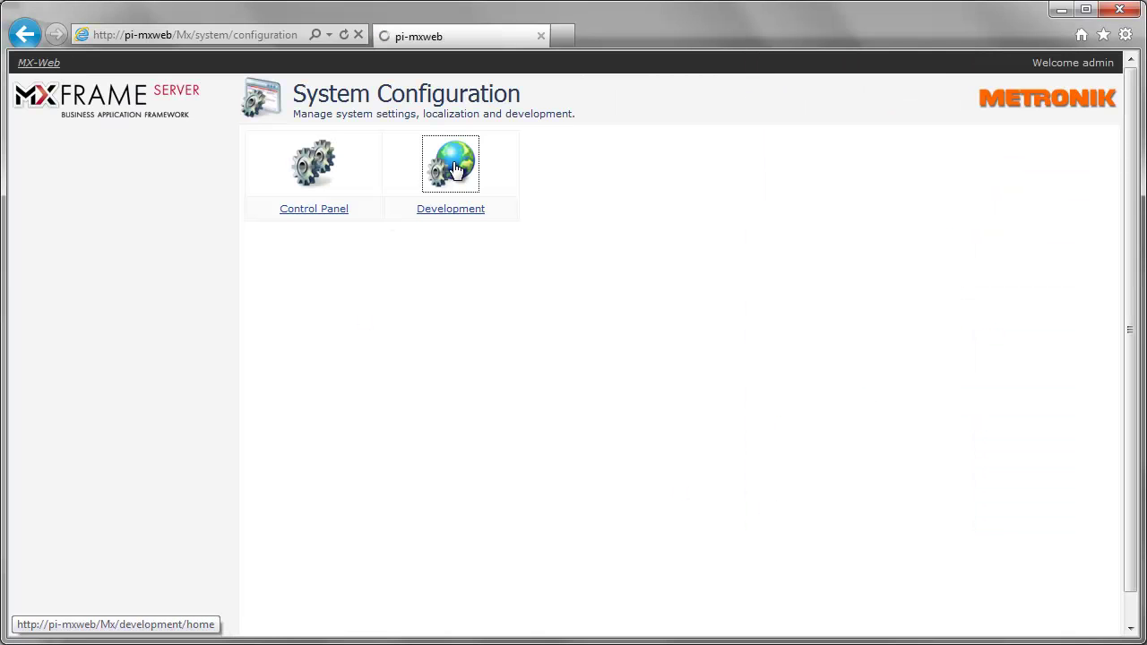
left_click(346, 197)
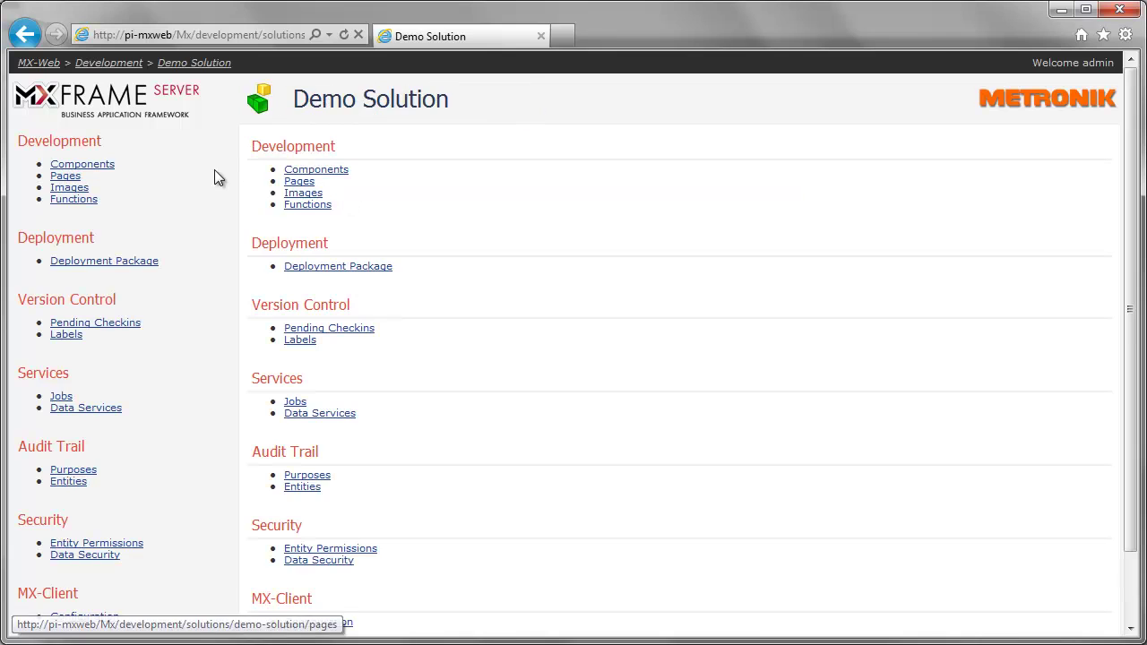
left_click(297, 167)
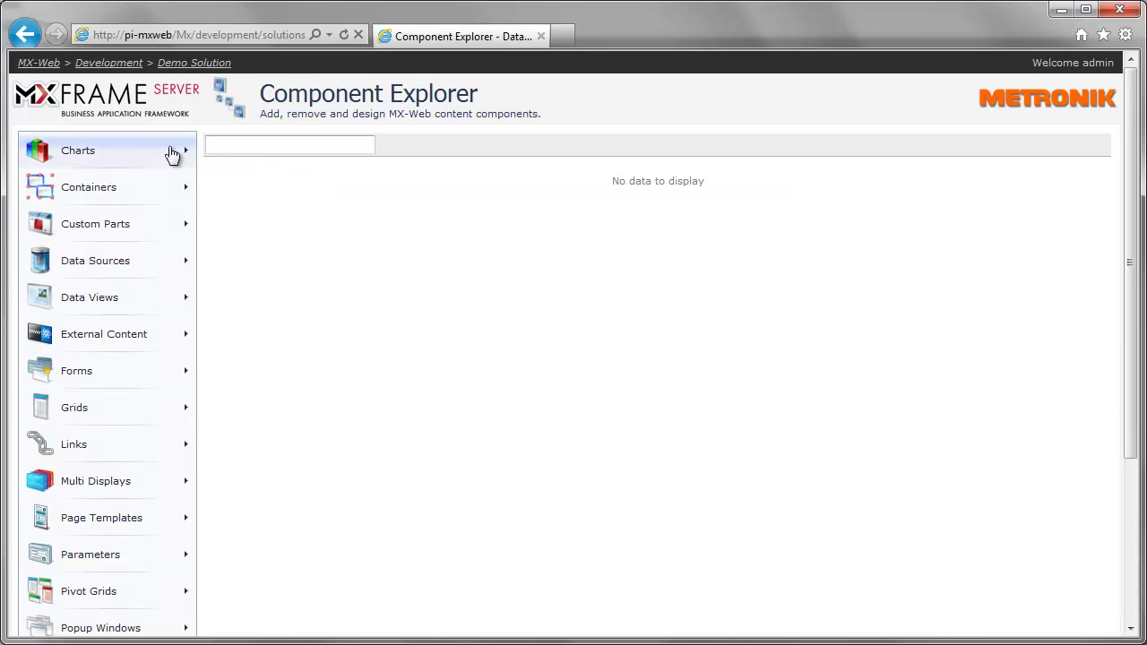
Create a new data source component named Production Lines.
mouse_move(80, 267)
left_click(255, 268)
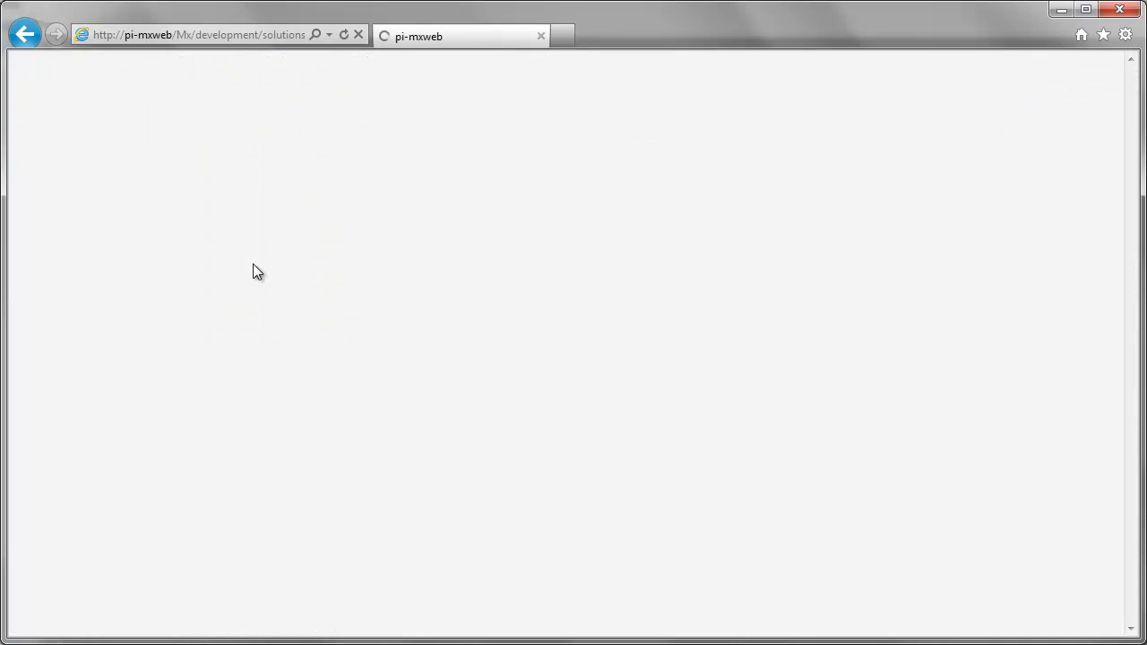
left_click(277, 190)
type("Produ")
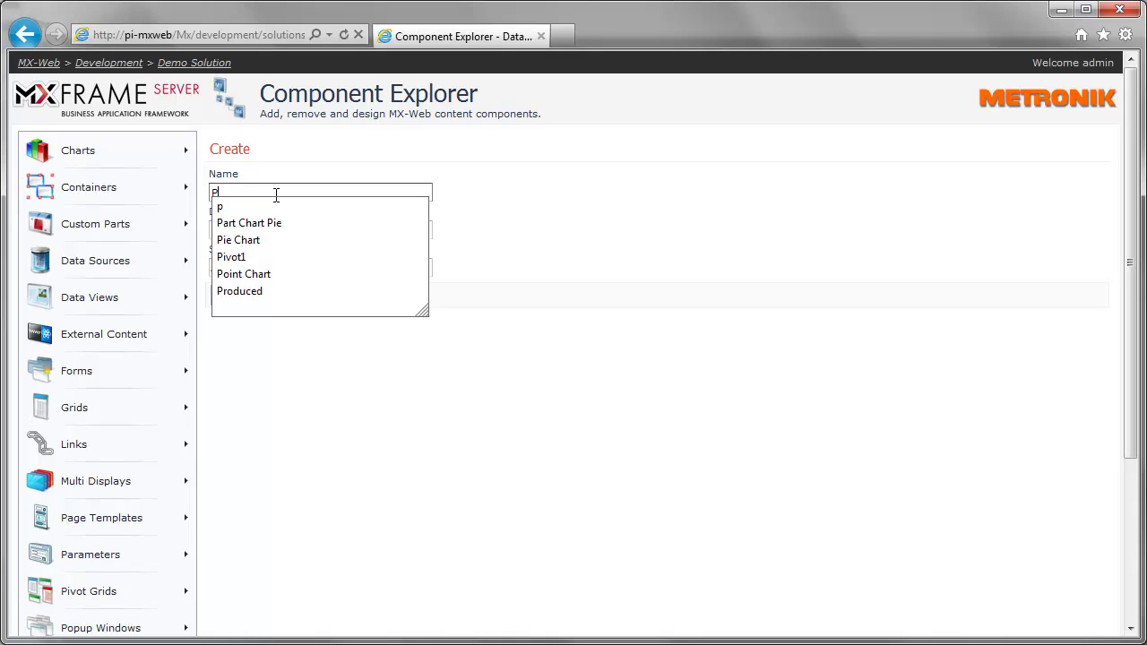
type("ction Lines")
left_click(249, 299)
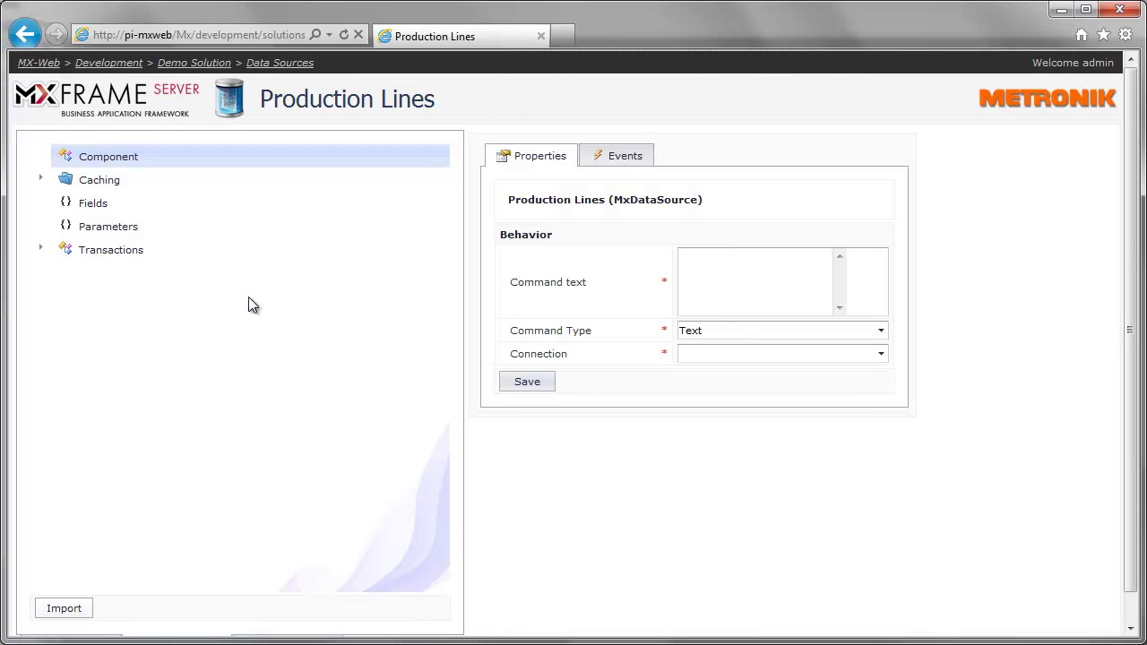
Start a schema import for the data source using the SQL connection, Stored Procedures object type and dbo.QueryProductionLines.
left_click(75, 611)
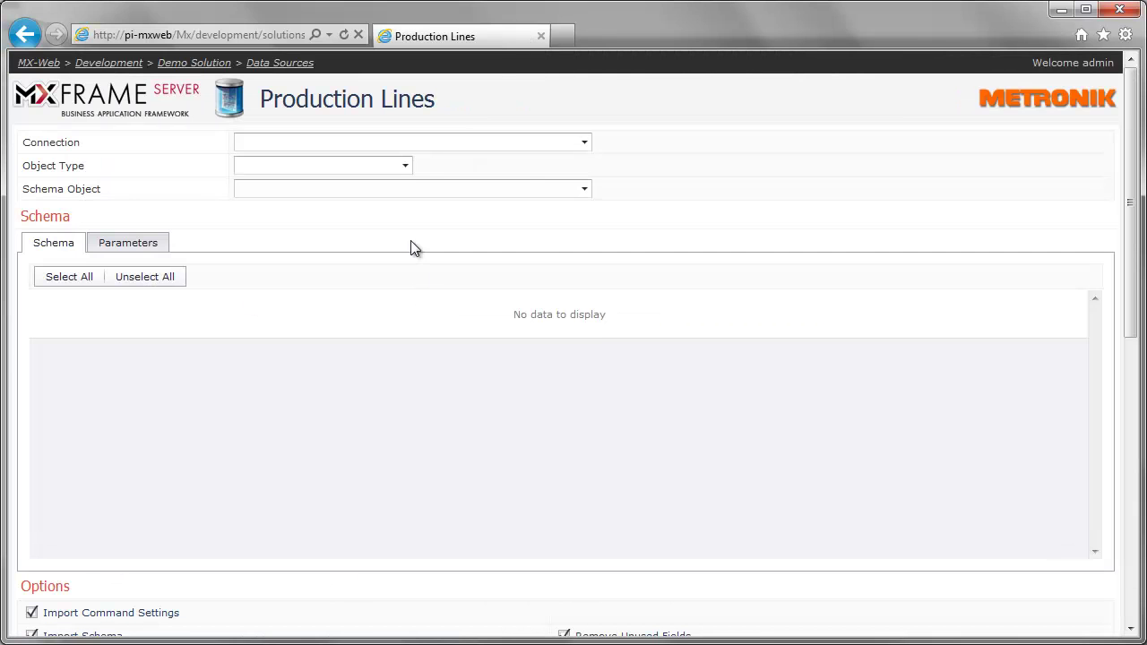
left_click(446, 140)
left_click(441, 157)
left_click(404, 167)
left_click(376, 228)
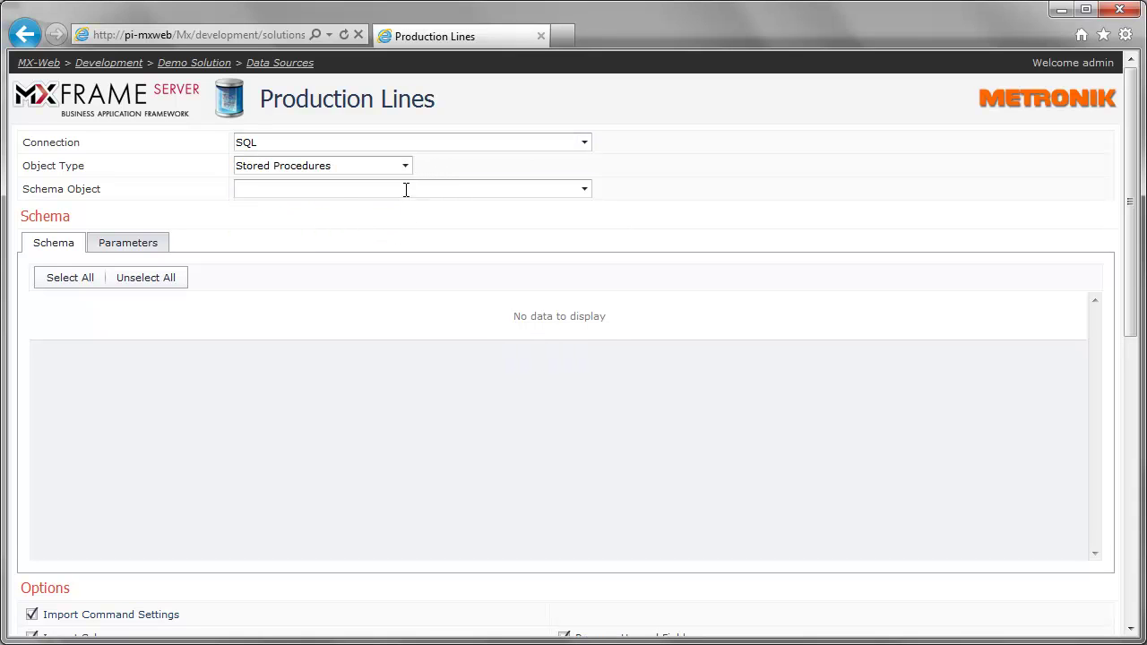
left_click(406, 188)
left_click(399, 252)
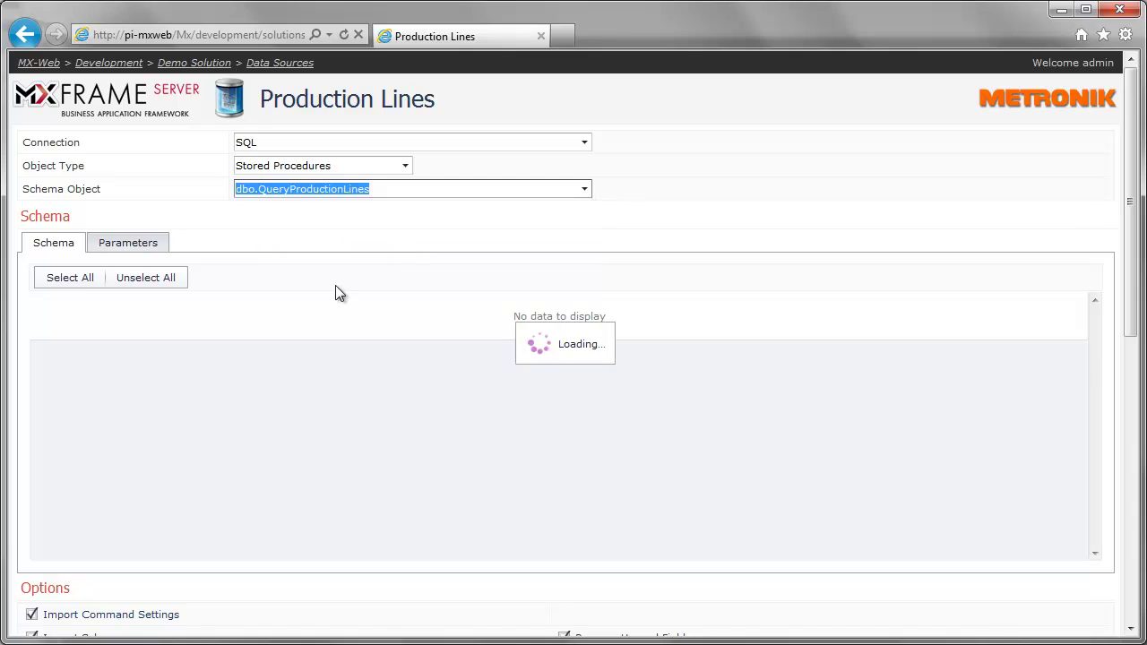
Select all schema fields and import them with the command settings into the Production Lines data source.
left_click(64, 278)
scroll(146, 427, "down", 5)
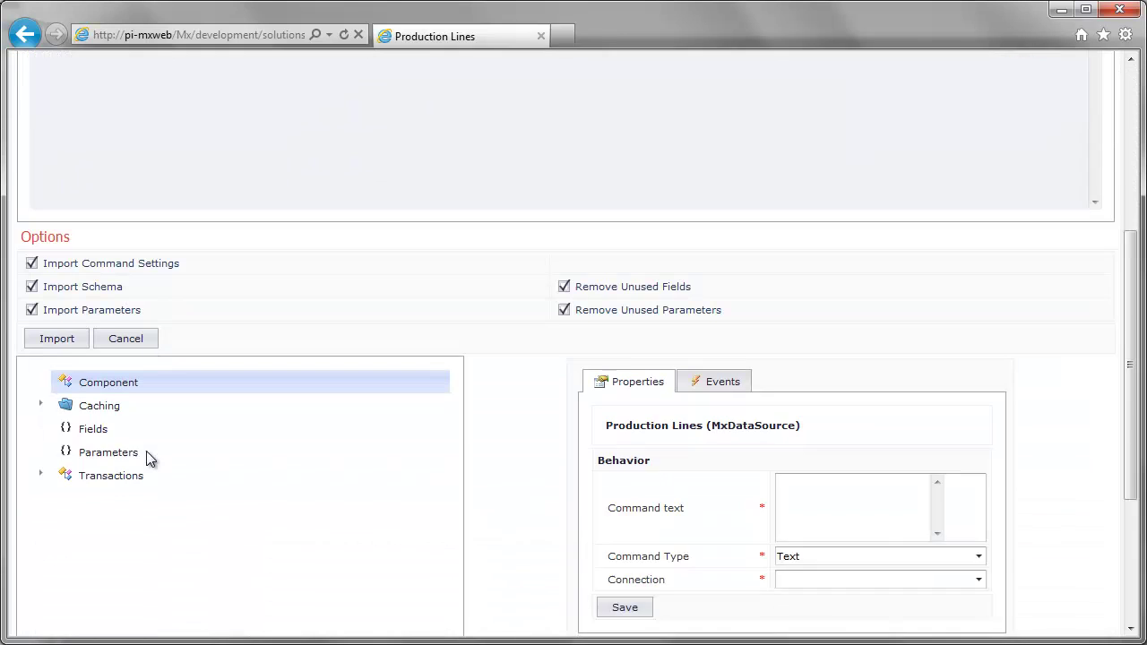
left_click(57, 169)
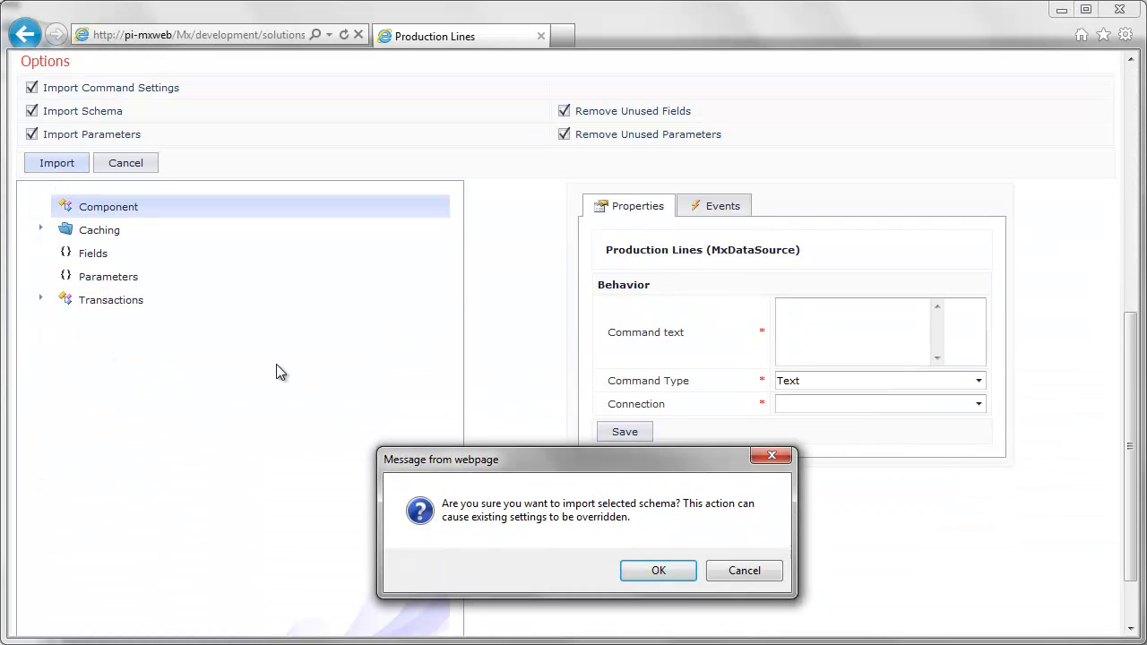
left_click(659, 572)
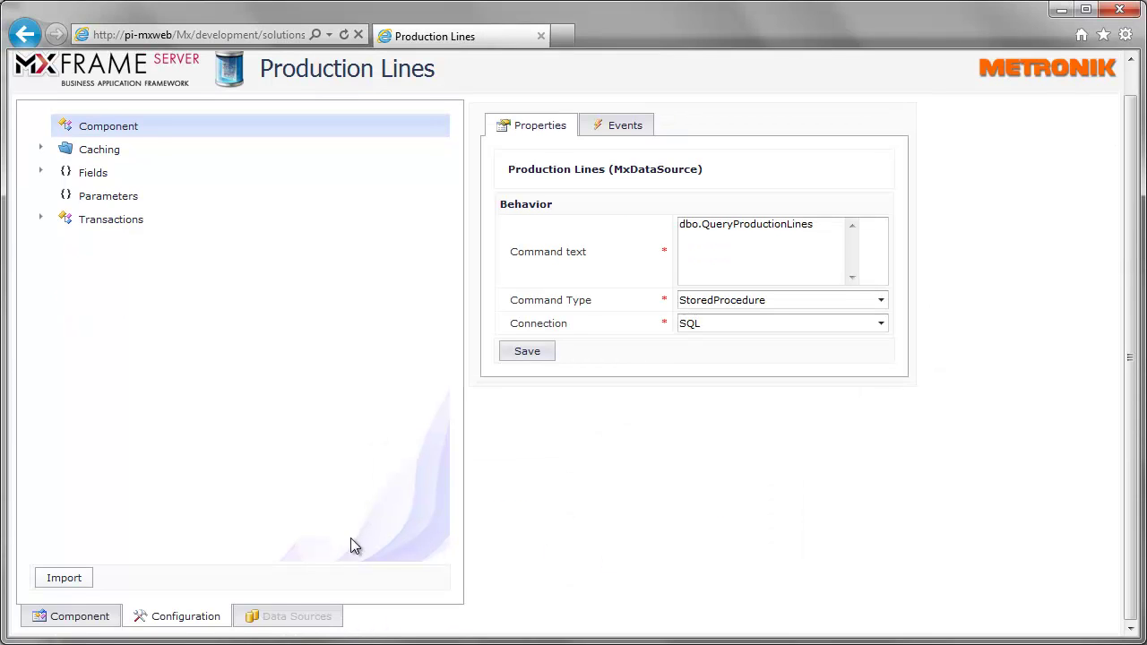
Return to the component list and create a new grid component named Production Lines.
left_click(270, 63)
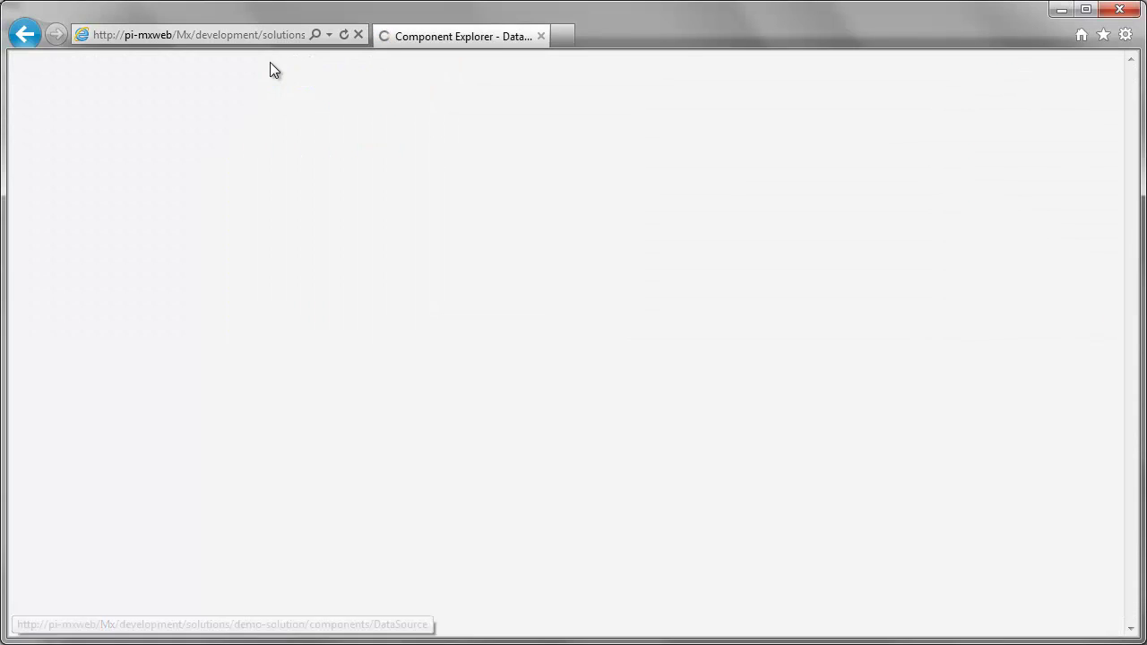
mouse_move(93, 407)
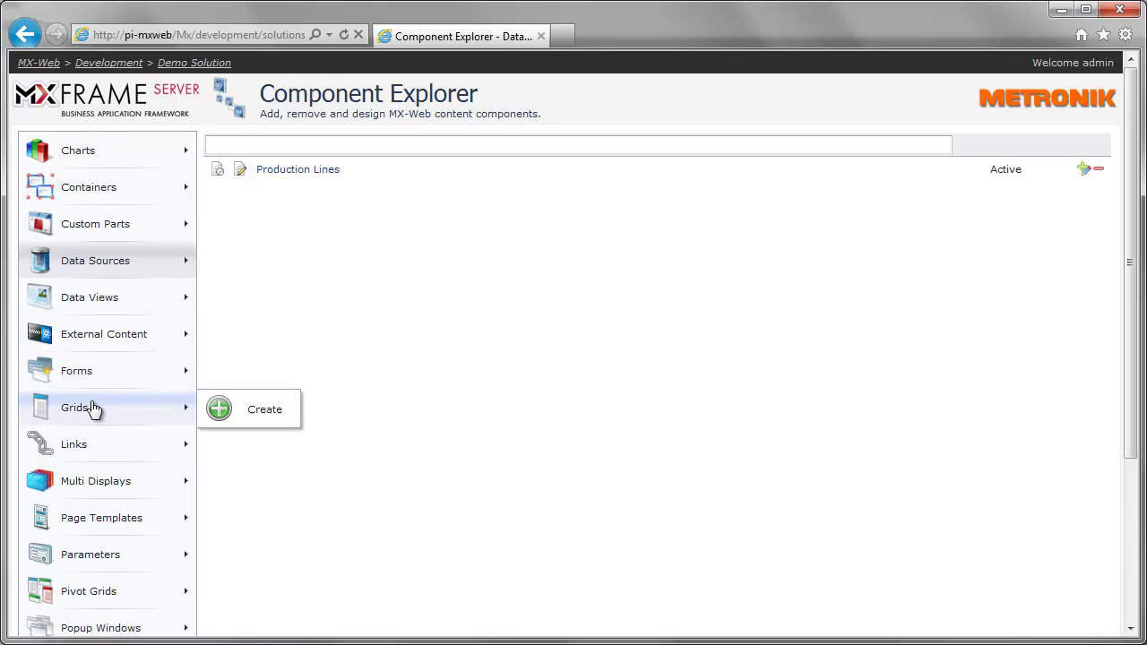
left_click(225, 409)
left_click(281, 191)
type("Producti")
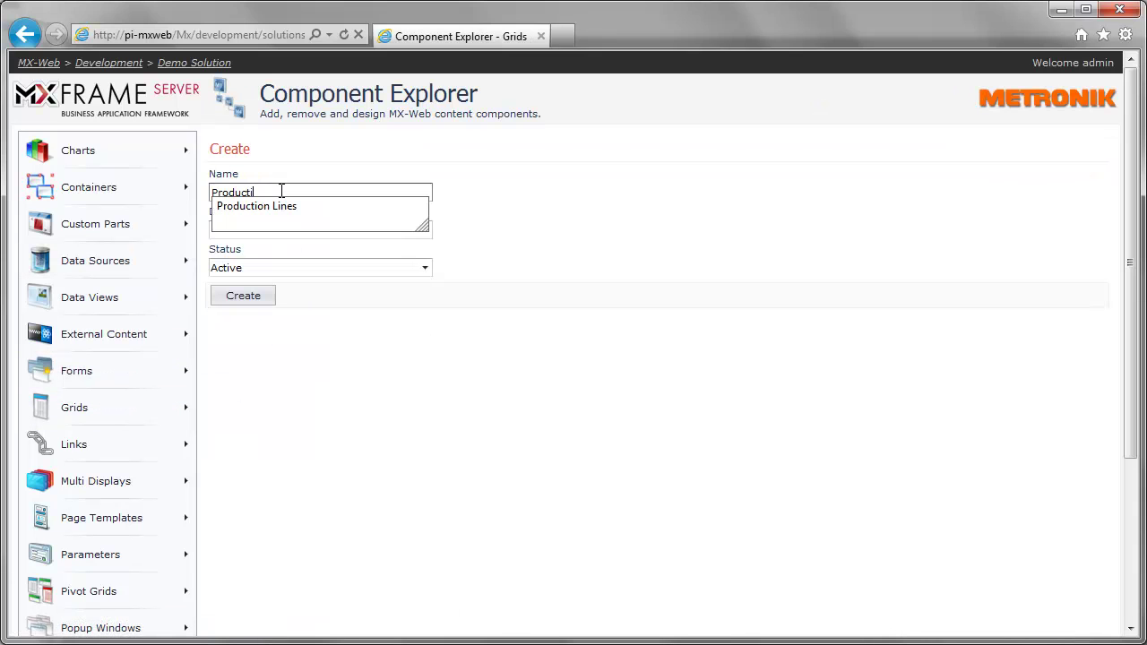
type("on Lines")
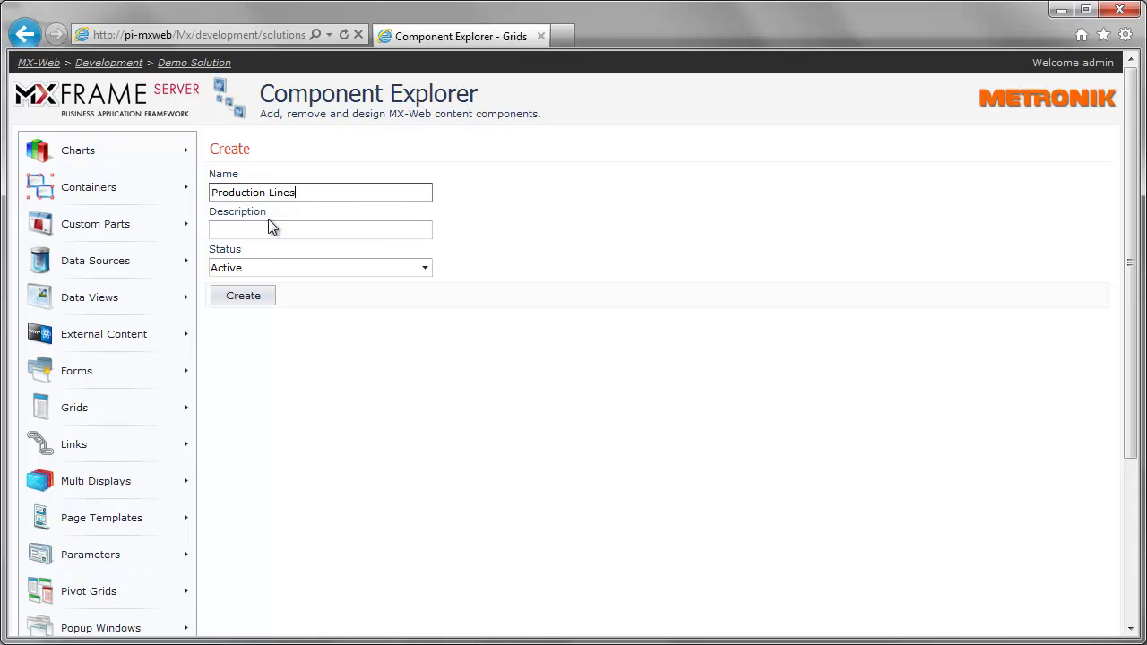
left_click(243, 295)
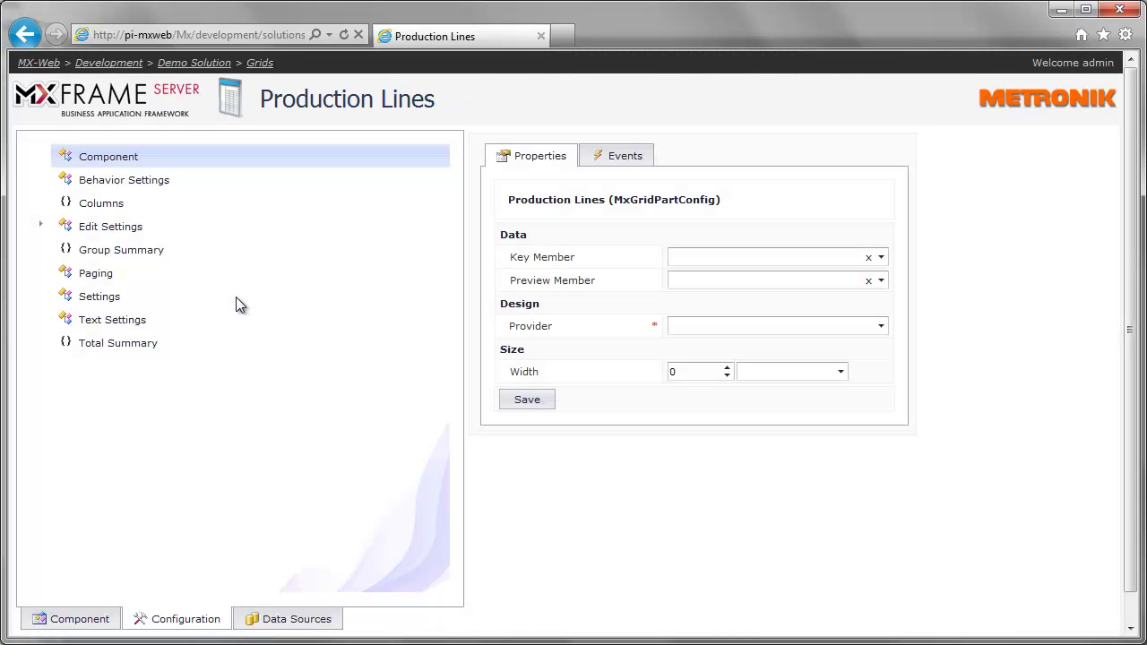
Assign the Production Lines data source to the new grid.
left_click(287, 617)
left_click(253, 164)
left_click(286, 164)
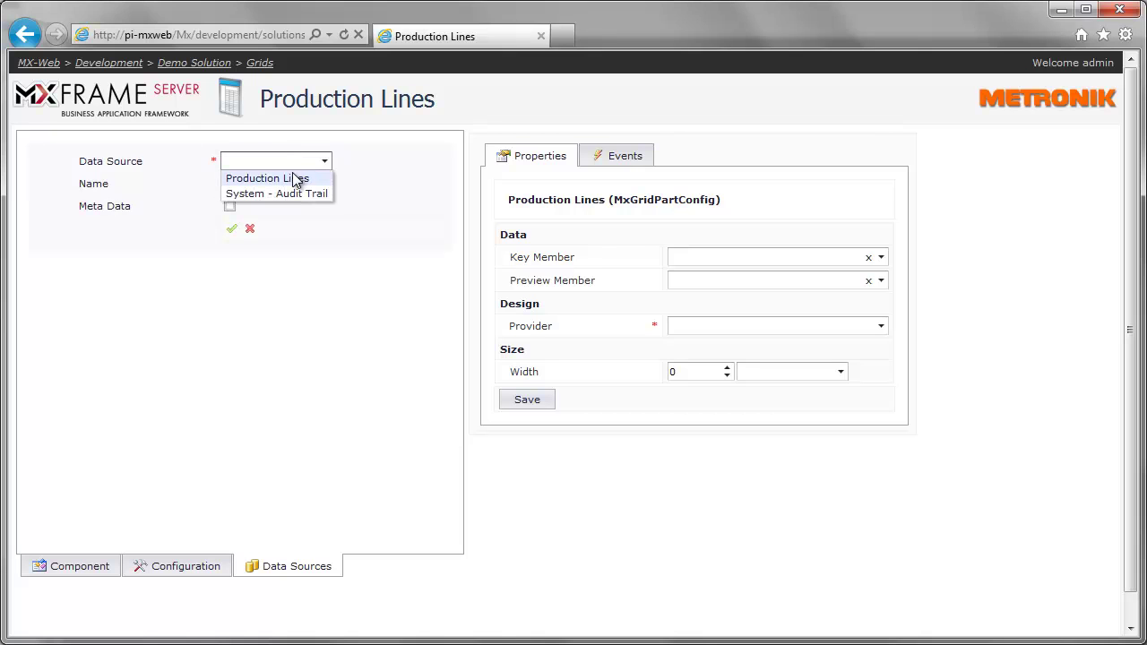
left_click(294, 179)
left_click(231, 228)
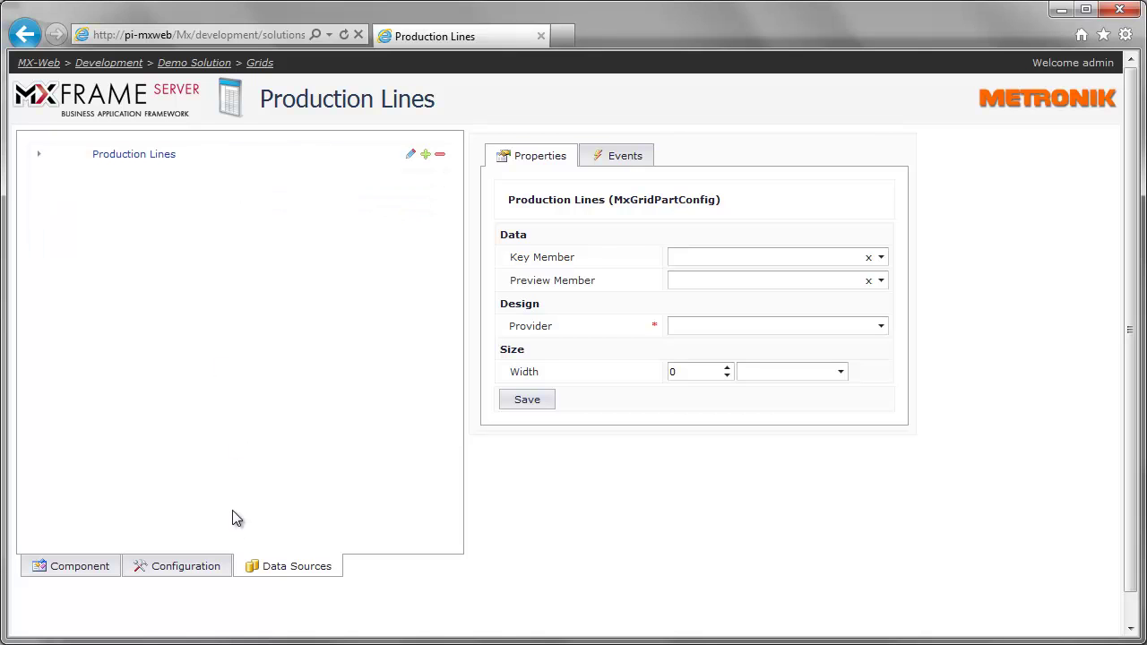
Add a Text Column to the grid's column collection.
left_click(187, 567)
left_click(97, 206)
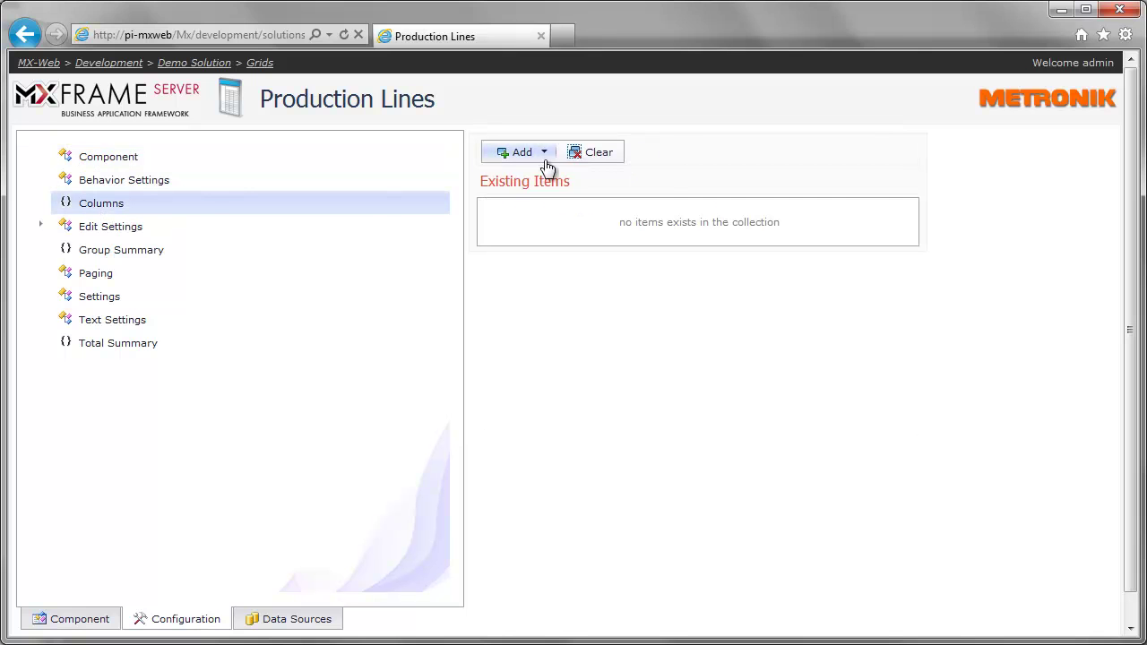
left_click(543, 154)
left_click(549, 390)
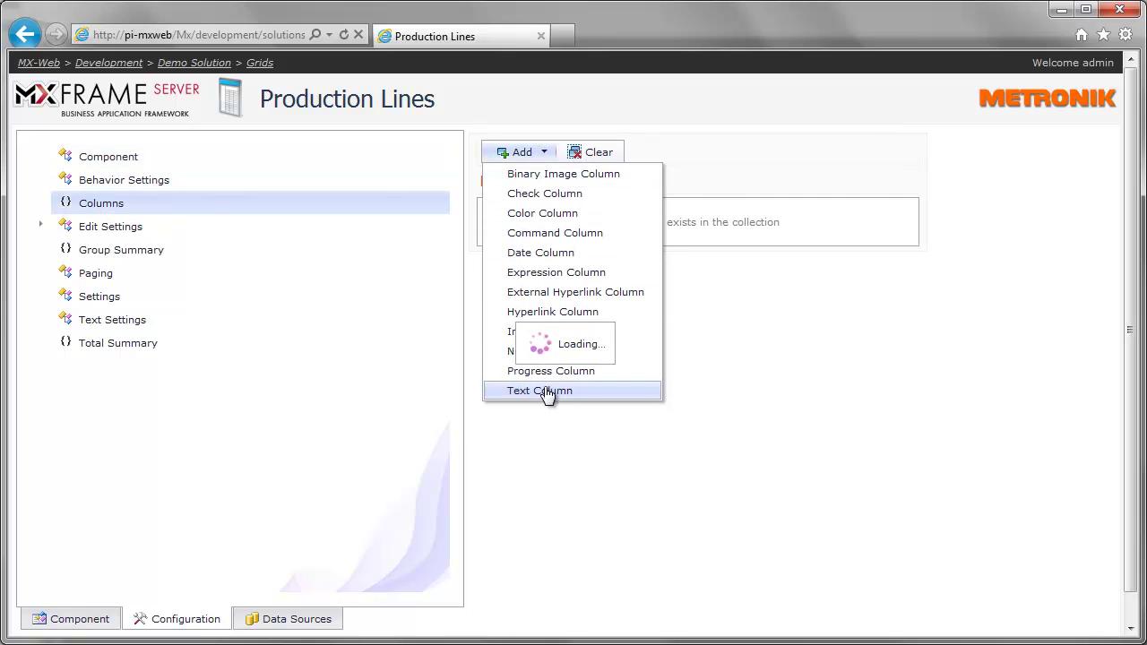
Set the new text column's data member to title and save its properties.
left_click(40, 203)
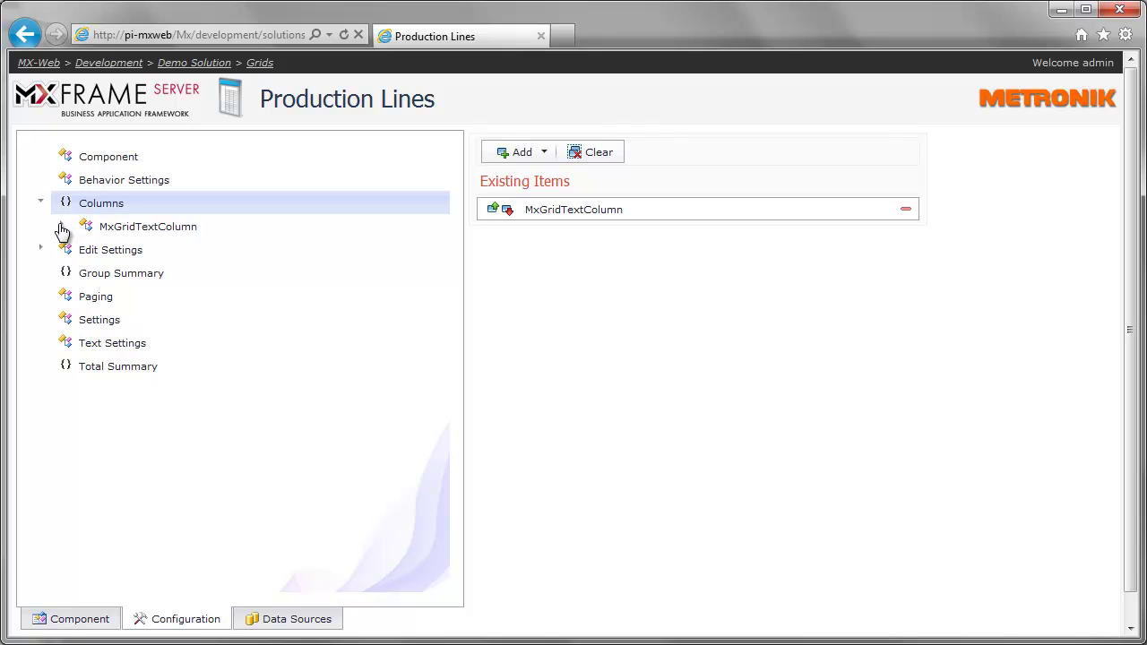
left_click(134, 229)
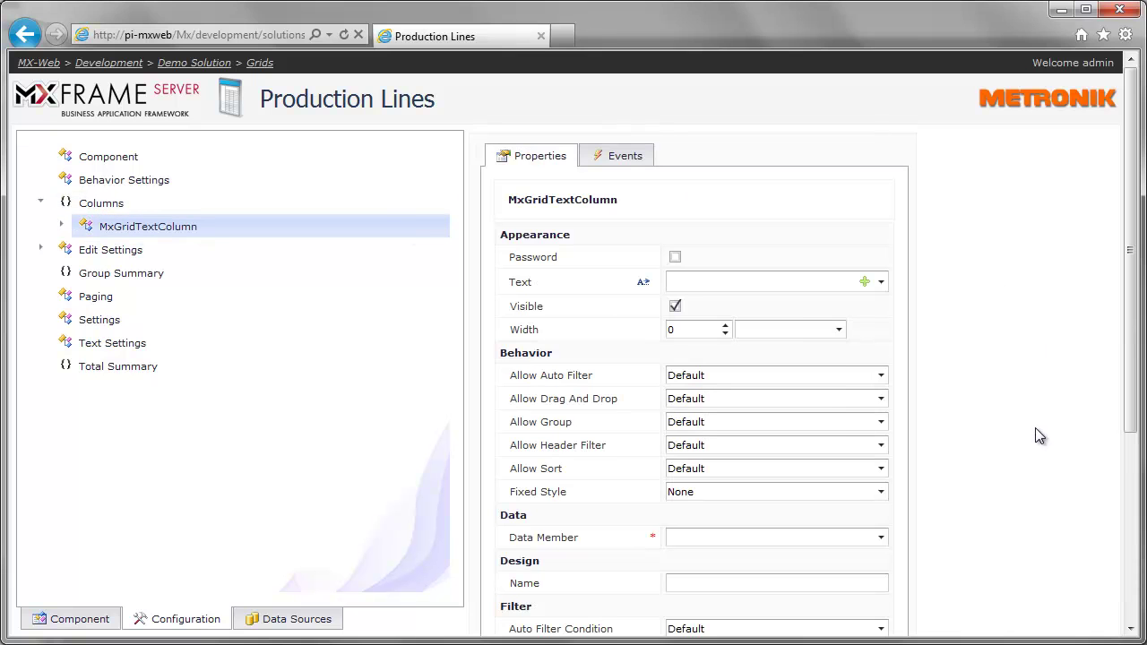
scroll(1035, 425, "down", 1)
left_click(881, 449)
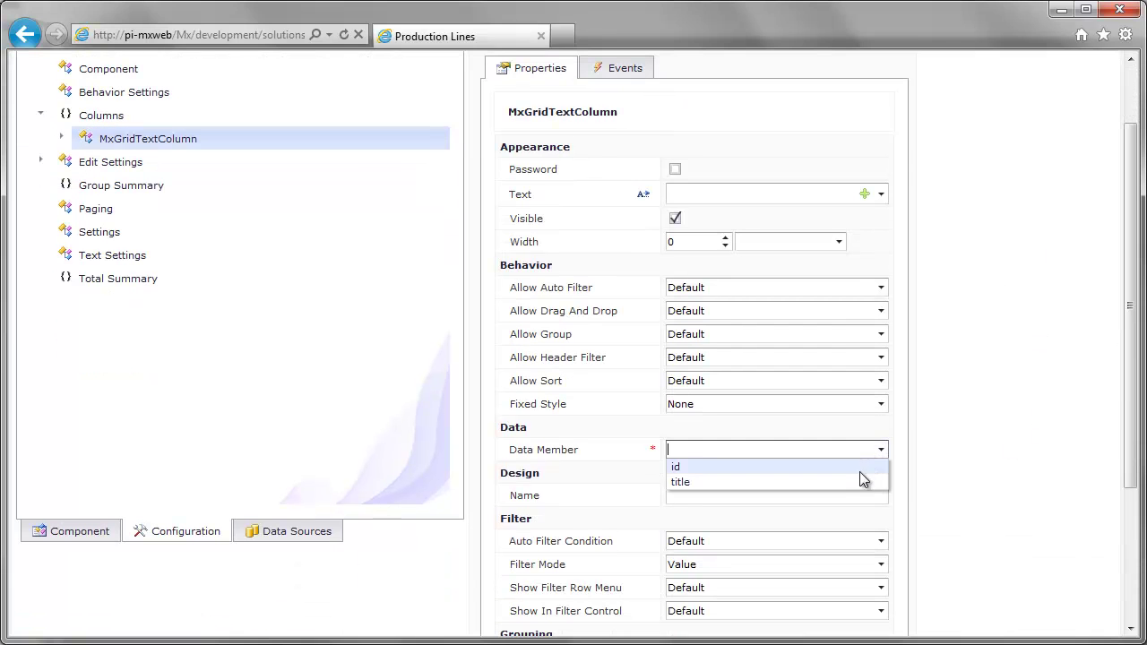
left_click(856, 482)
scroll(961, 461, "down", 2)
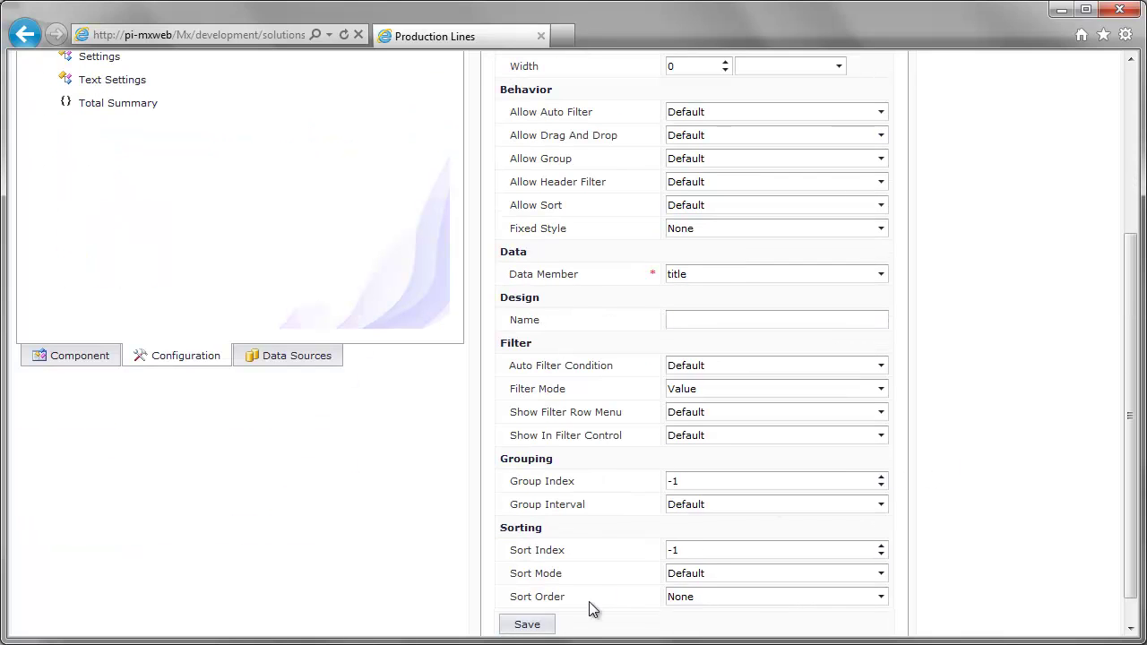
left_click(529, 625)
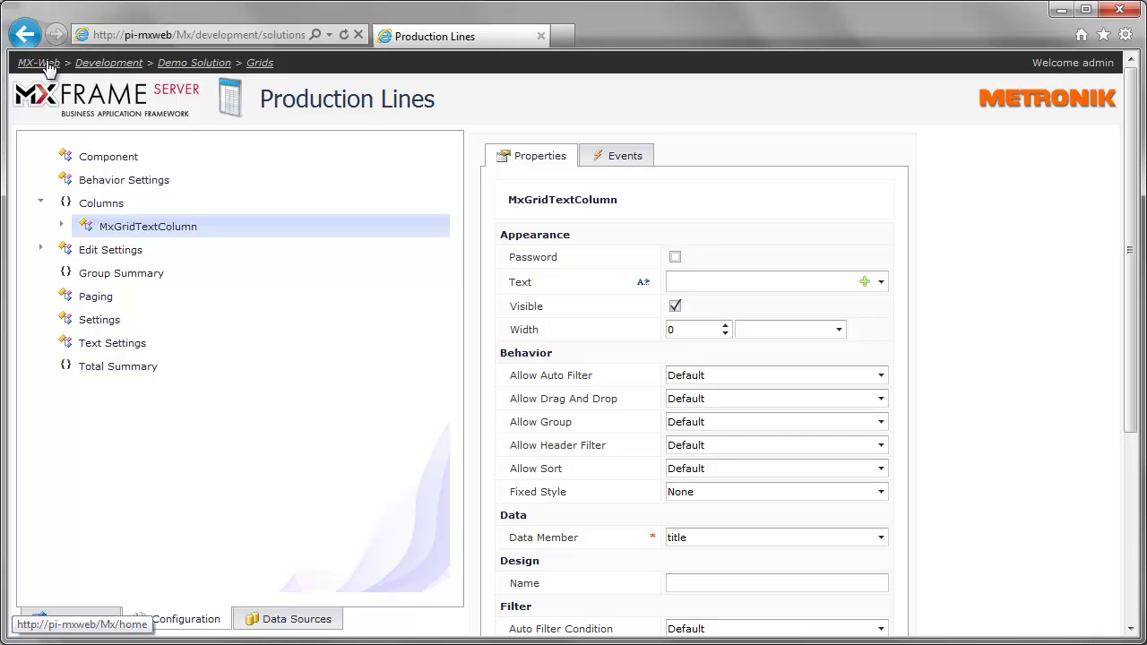
Open the MX-Web home page in a separate browser tab and put the Demo page into edit mode.
middle_click(48, 66)
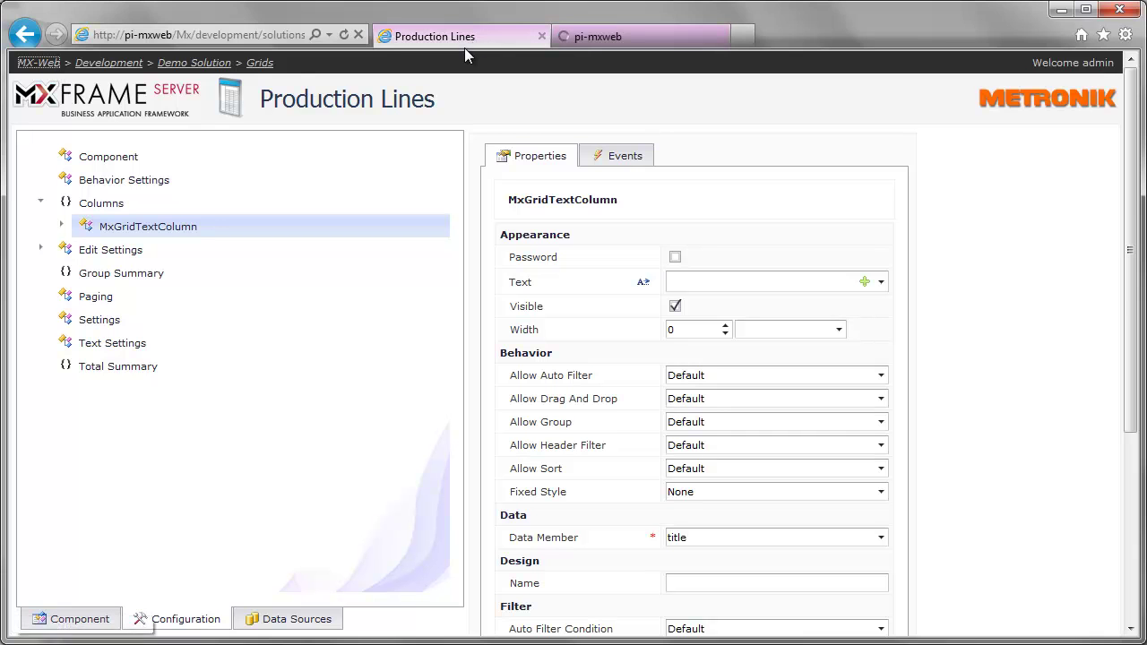
left_click(609, 36)
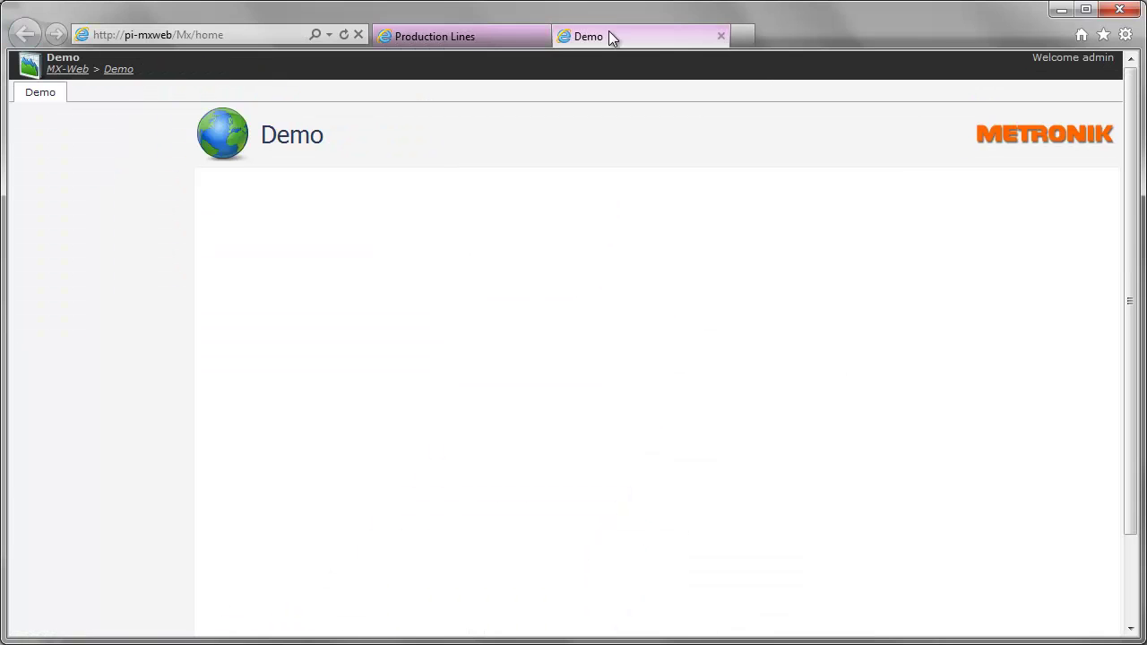
left_click(1073, 59)
left_click(761, 318)
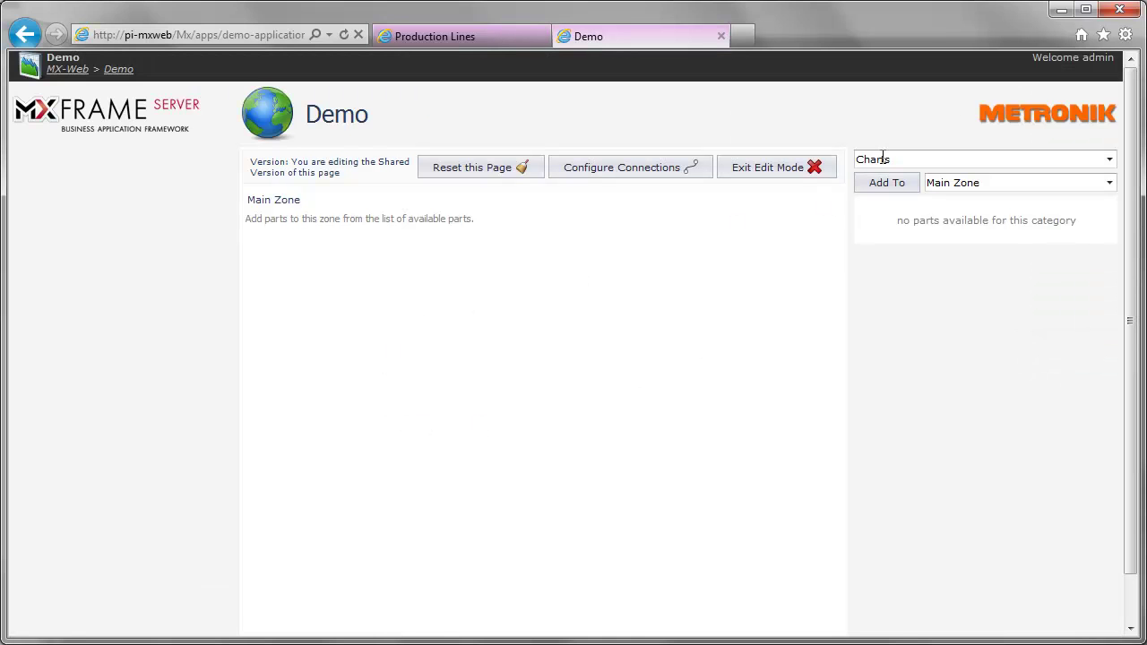
Add the Production Lines grid from the Grids category to the Demo page's Main Zone and exit edit mode.
left_click(883, 159)
left_click(914, 264)
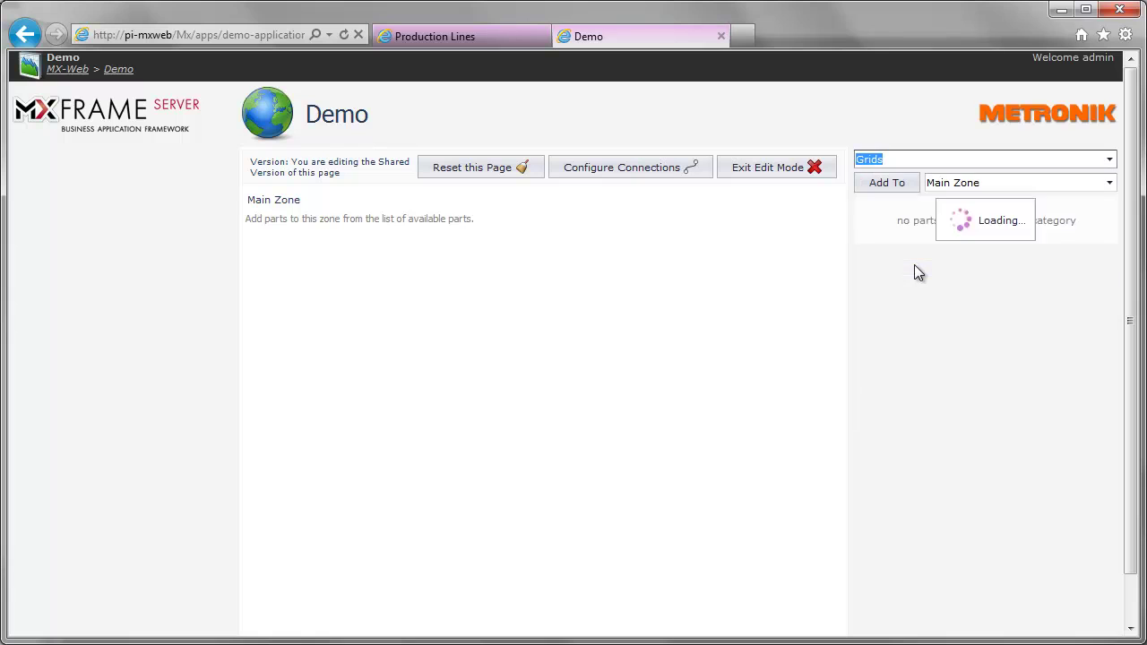
left_click(866, 209)
left_click(886, 182)
left_click(767, 168)
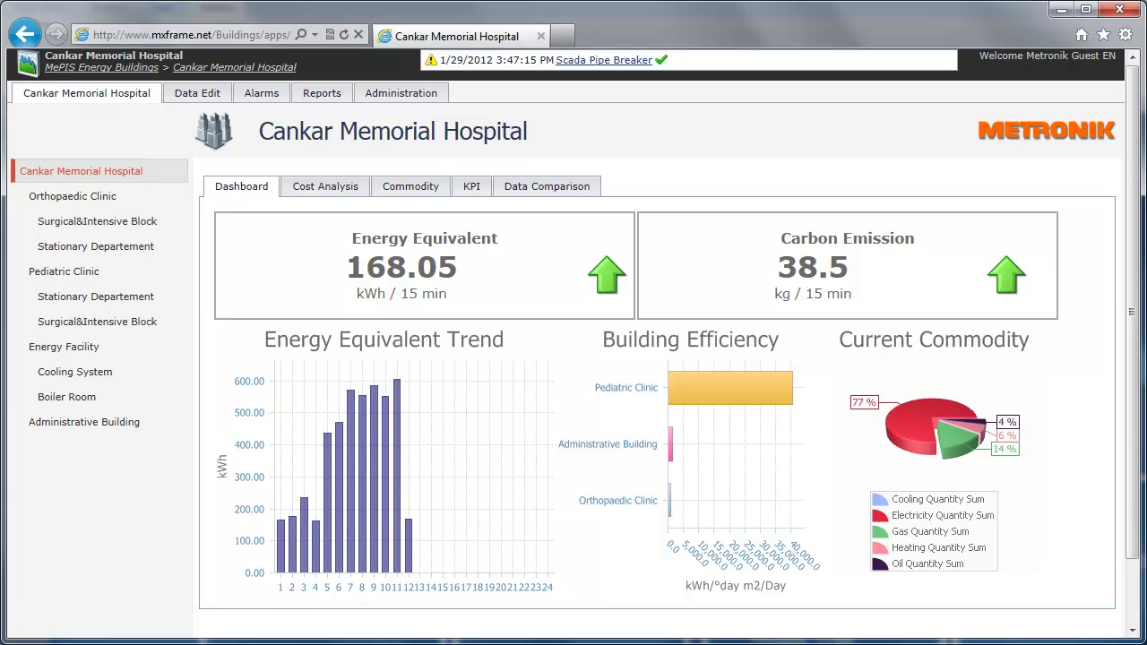
Look through the hospital application's Data Edit, Alarms, Reports and Administration sections, and return to the Cankar Memorial Hospital dashboard.
left_click(182, 95)
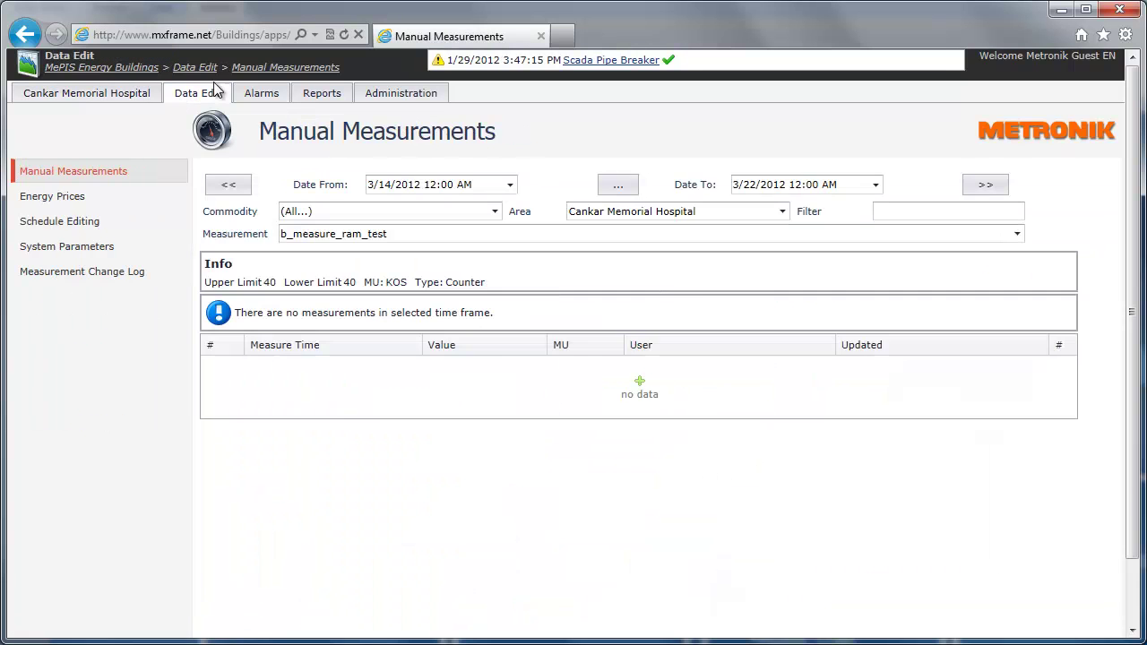
left_click(261, 93)
left_click(320, 95)
left_click(395, 99)
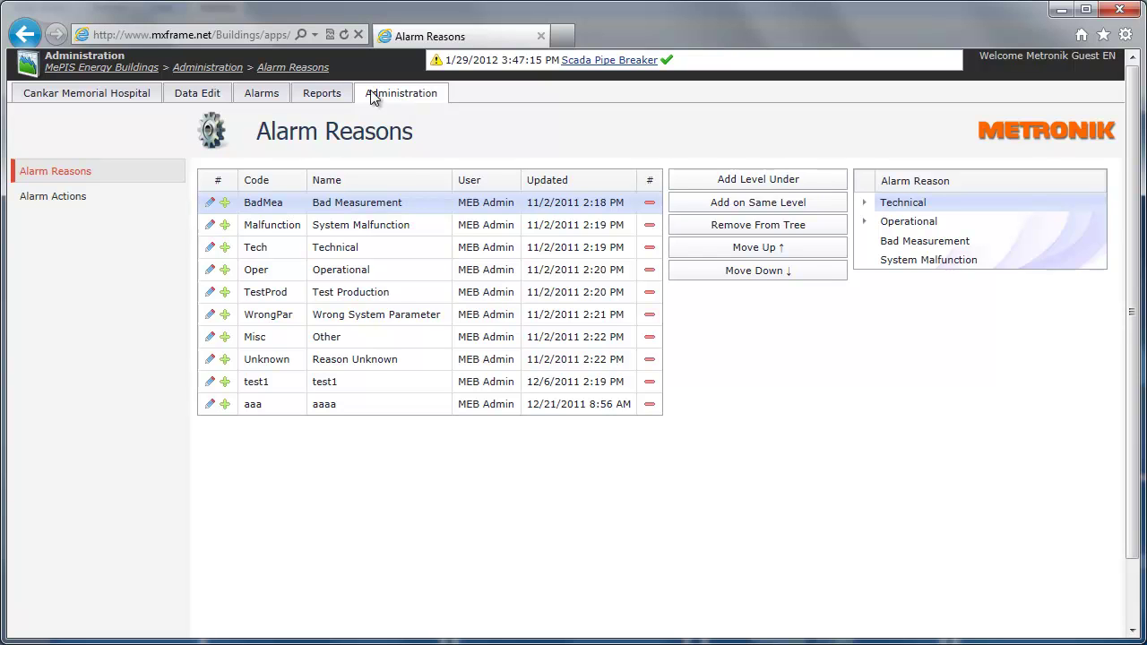
left_click(97, 96)
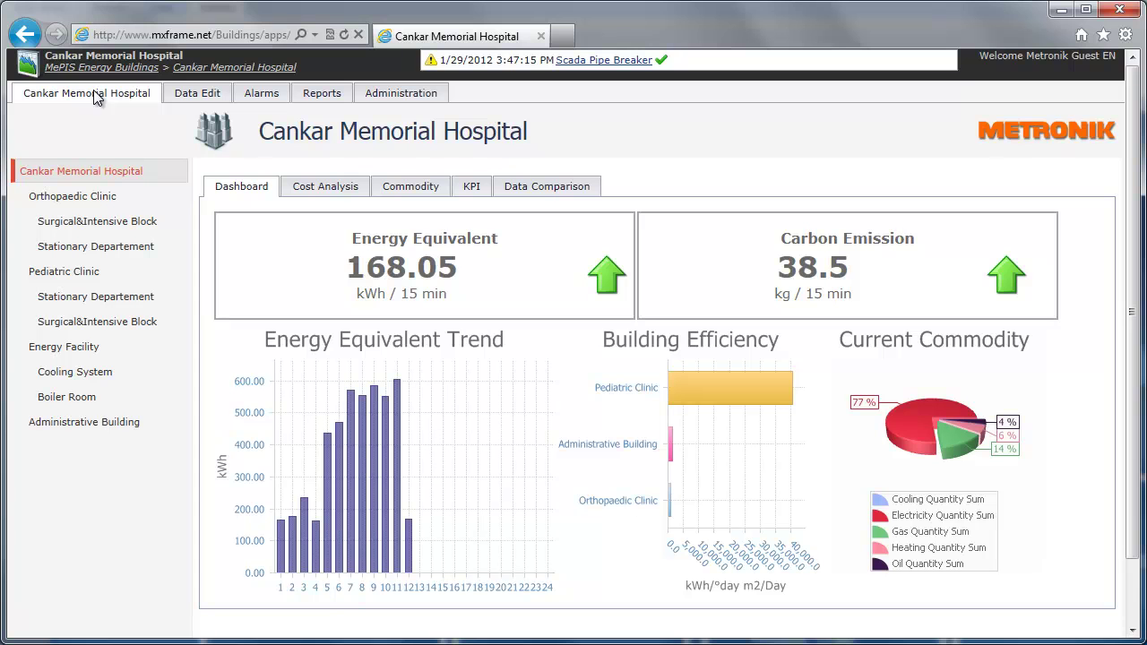
View the Orthopaedic Clinic's Surgical&Intensive Block and Stationary Departement dashboards and the latter's Commodity charts.
left_click(79, 199)
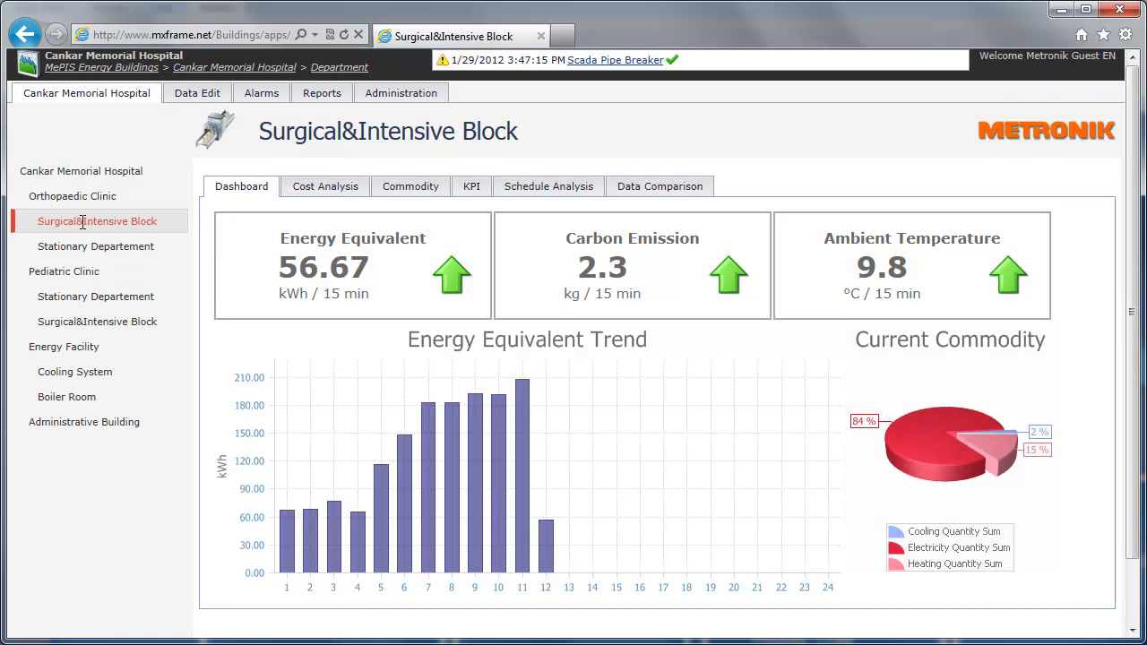
left_click(87, 253)
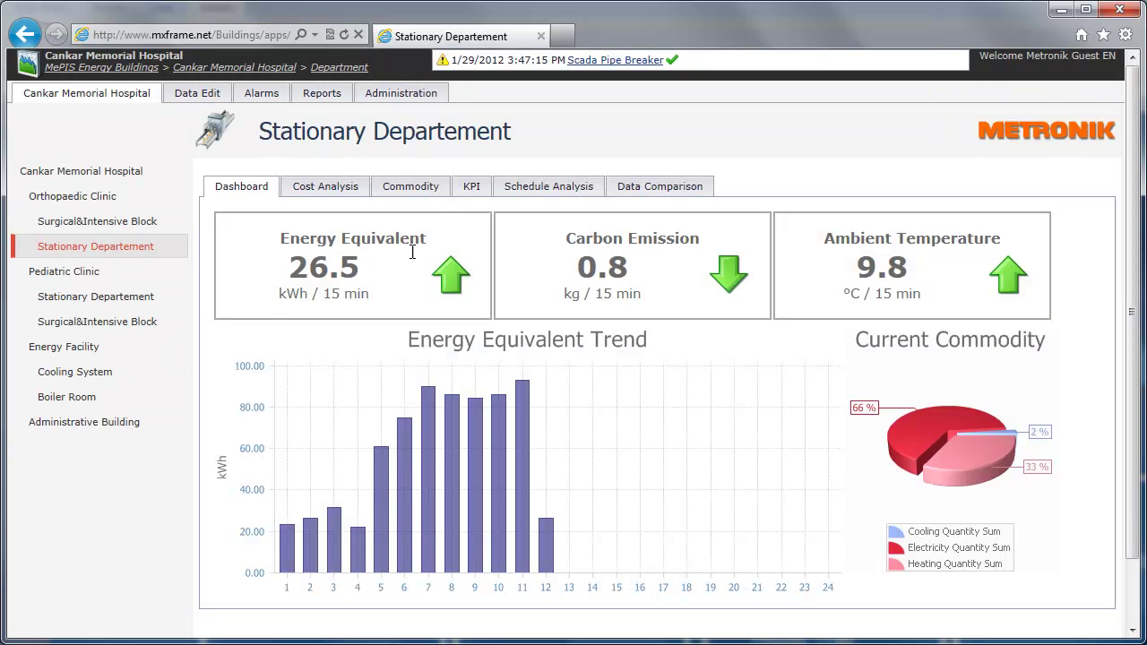
left_click(423, 192)
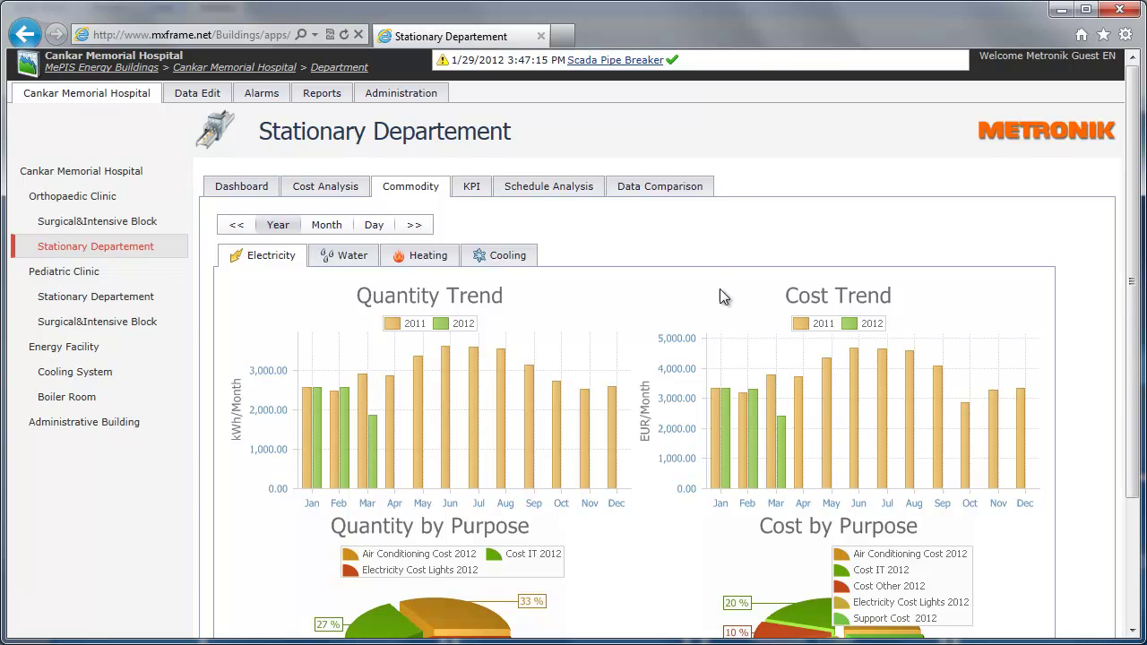
Set up a time comparison of Electricity Quantity Sum (OC-SD) for the Stationary Departement with Start 1 on March 13, 2012.
left_click(661, 196)
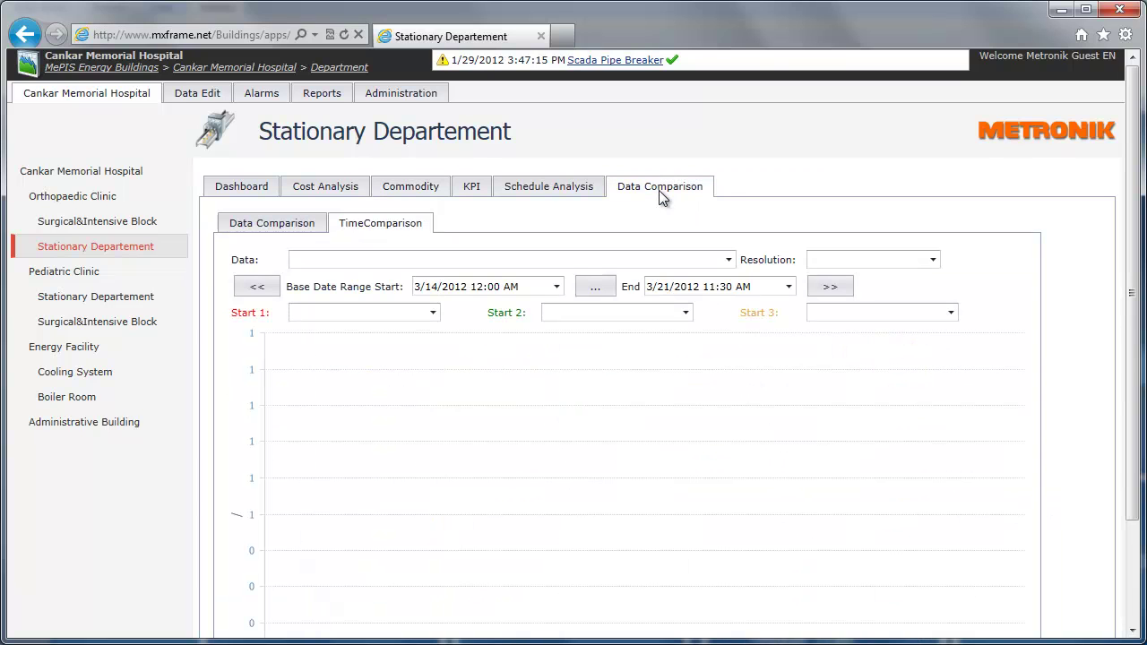
left_click(642, 259)
left_click(490, 310)
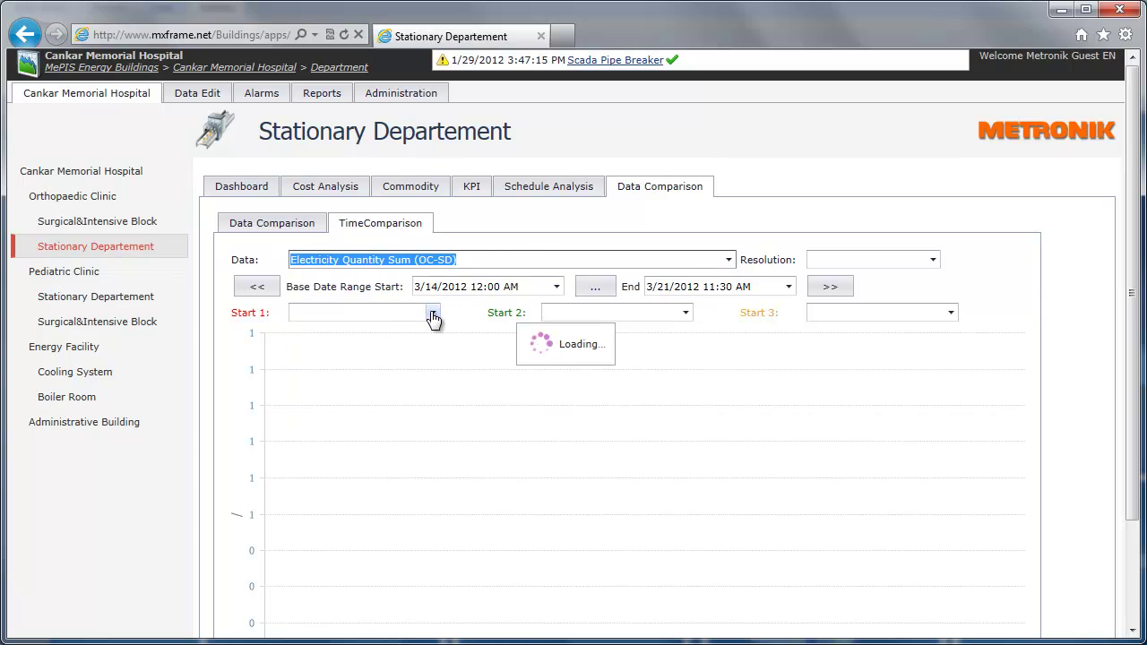
left_click(433, 314)
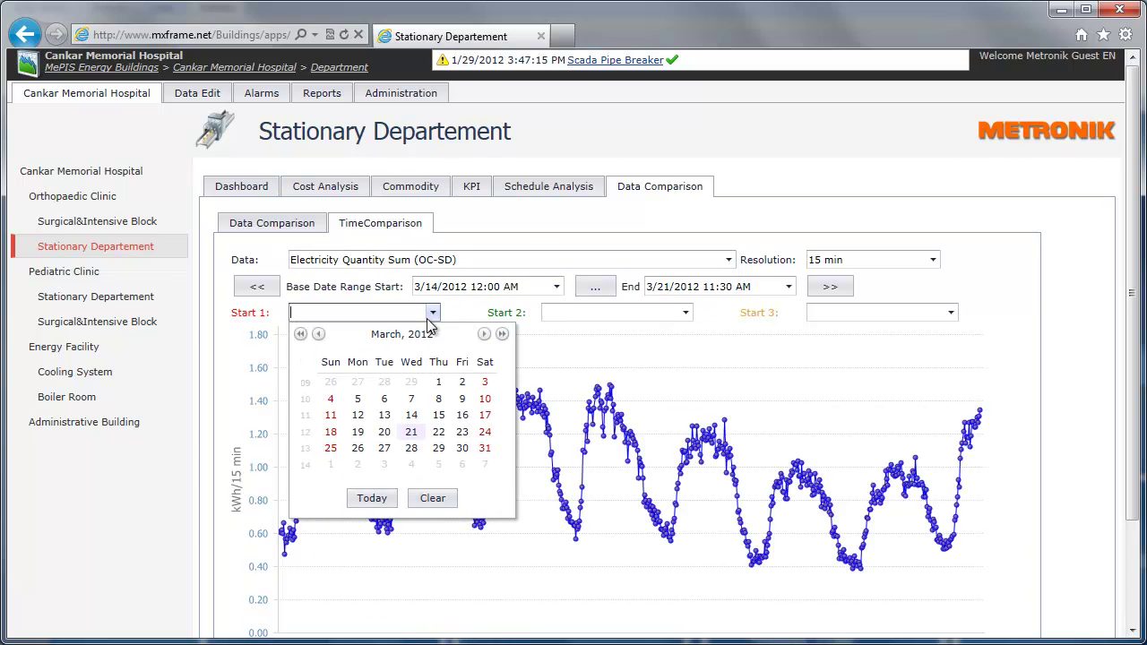
left_click(390, 417)
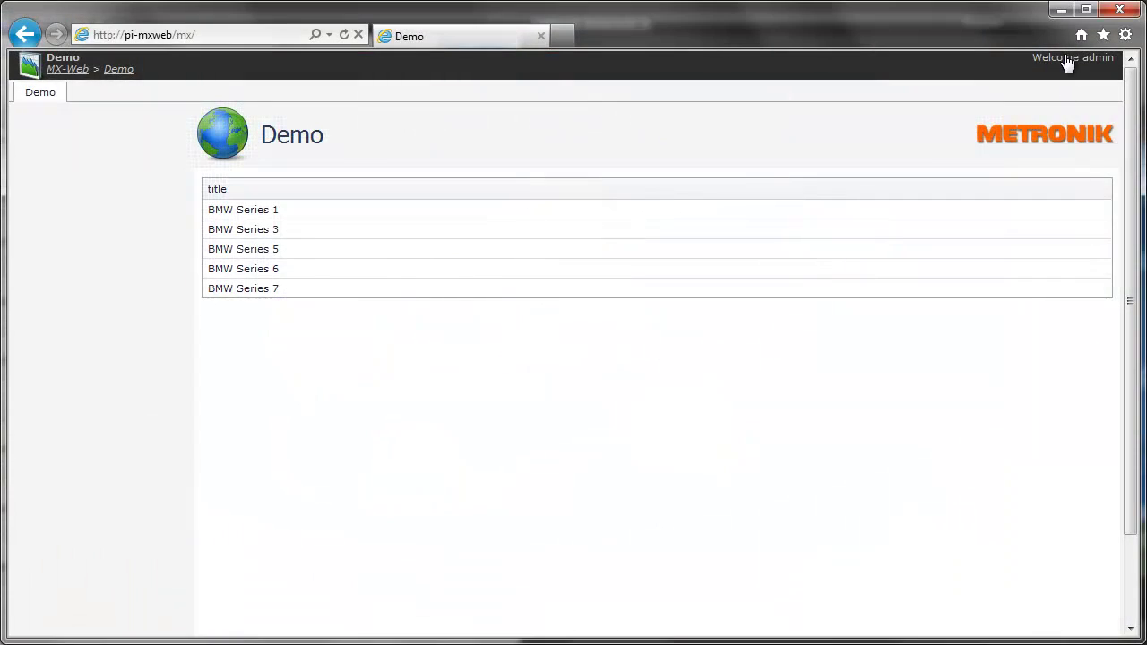
Open the MX-Web System Configuration from the Demo page and go to the system Settings.
left_click(1066, 57)
left_click(755, 507)
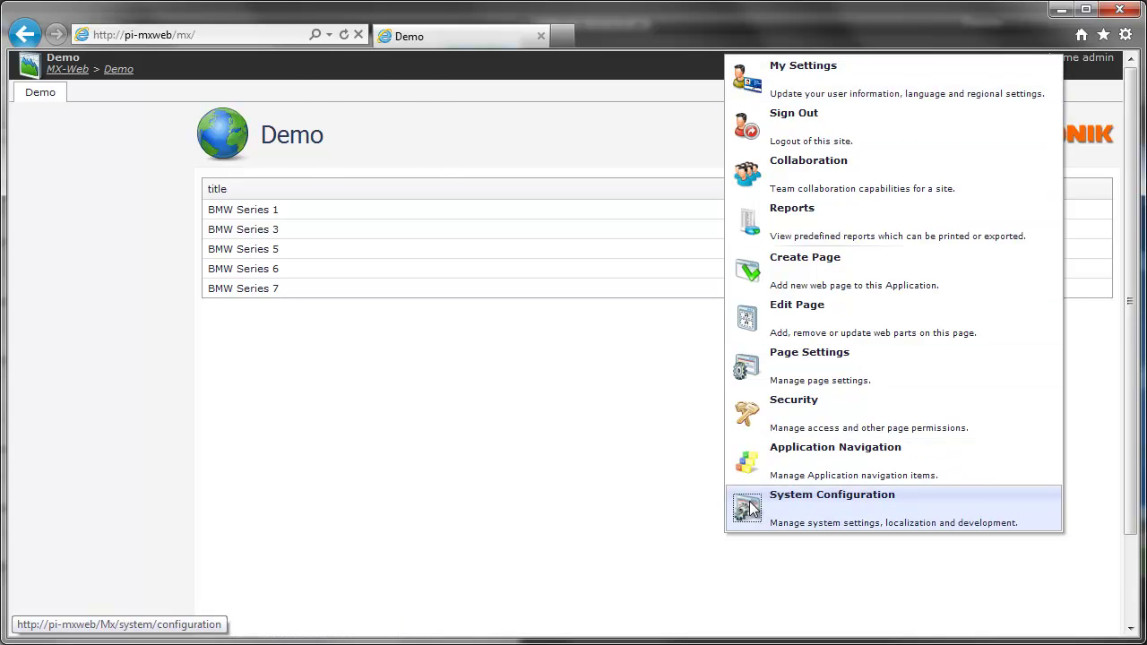
left_click(311, 172)
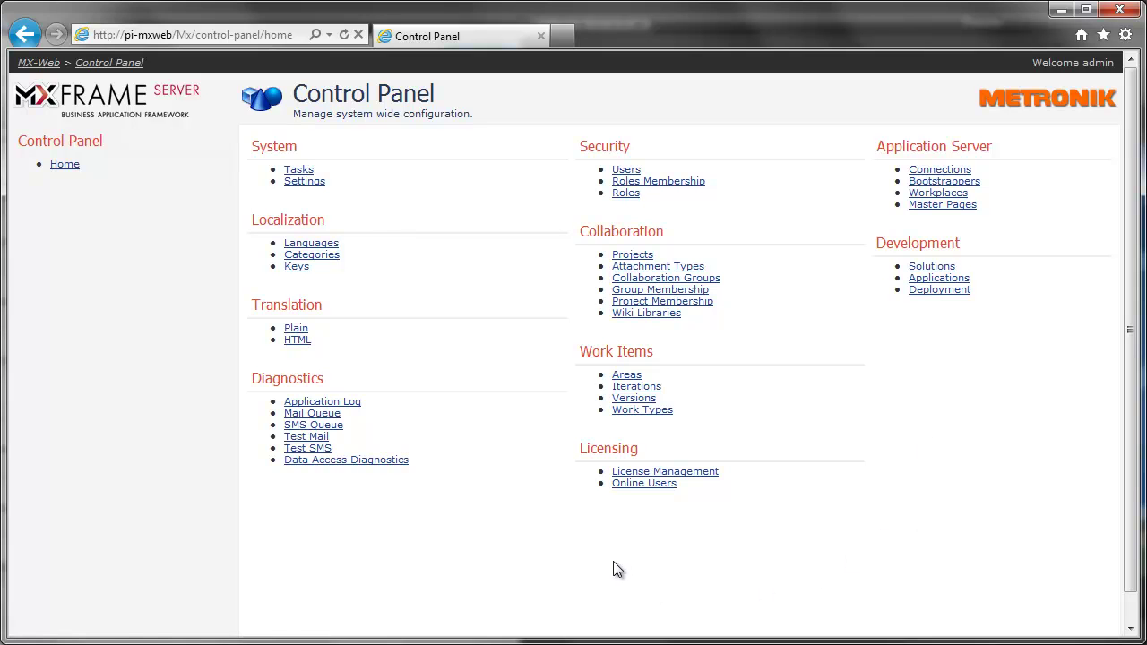
left_click(299, 184)
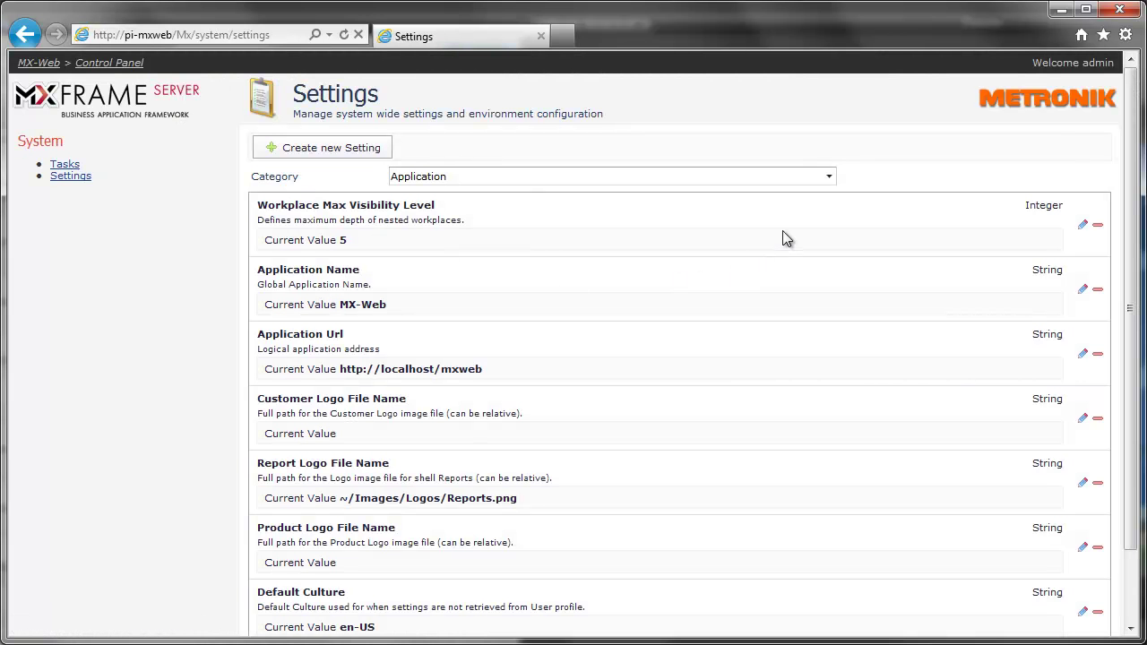
Review the system settings in the Mail, Security and SMS Server categories.
left_click(828, 176)
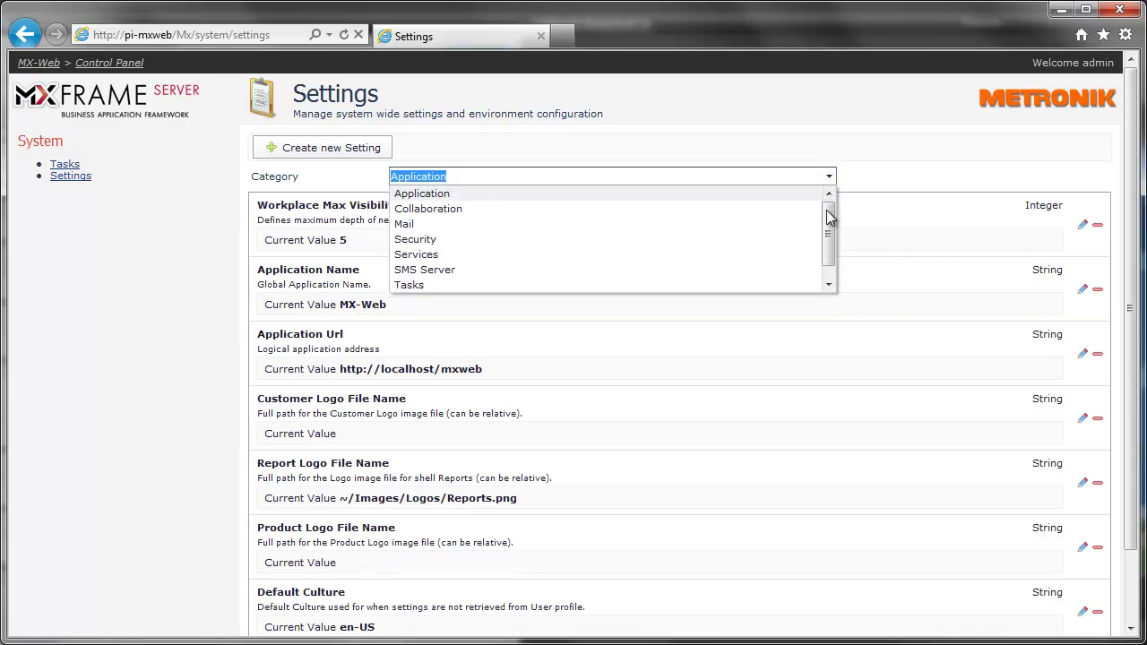
left_click(794, 229)
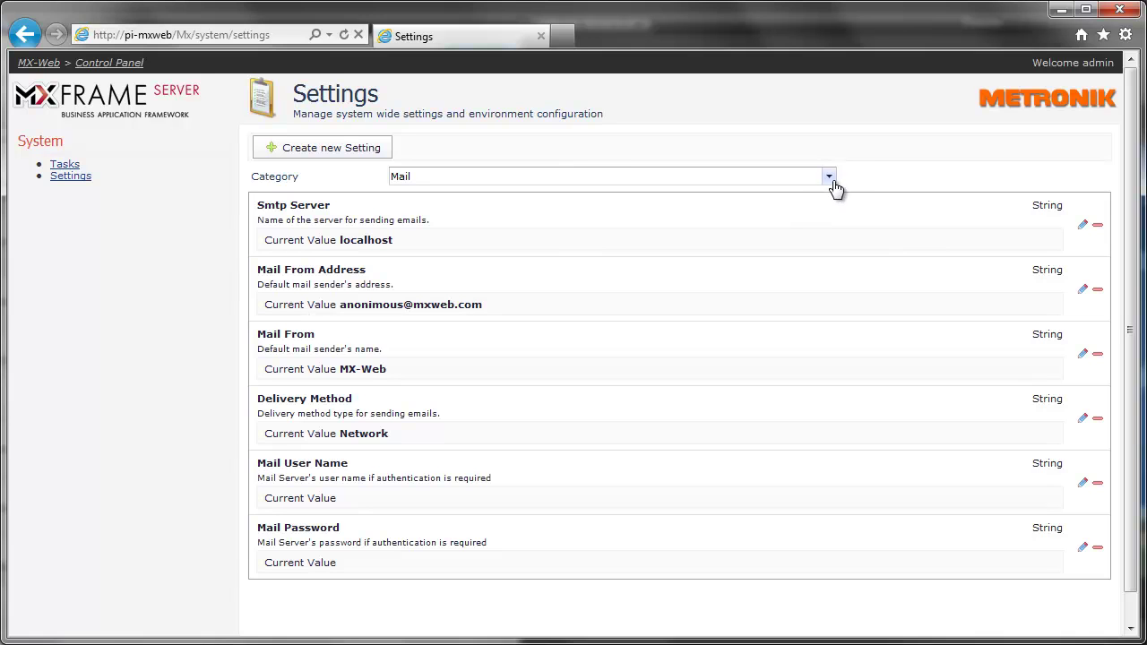
left_click(830, 179)
left_click(778, 242)
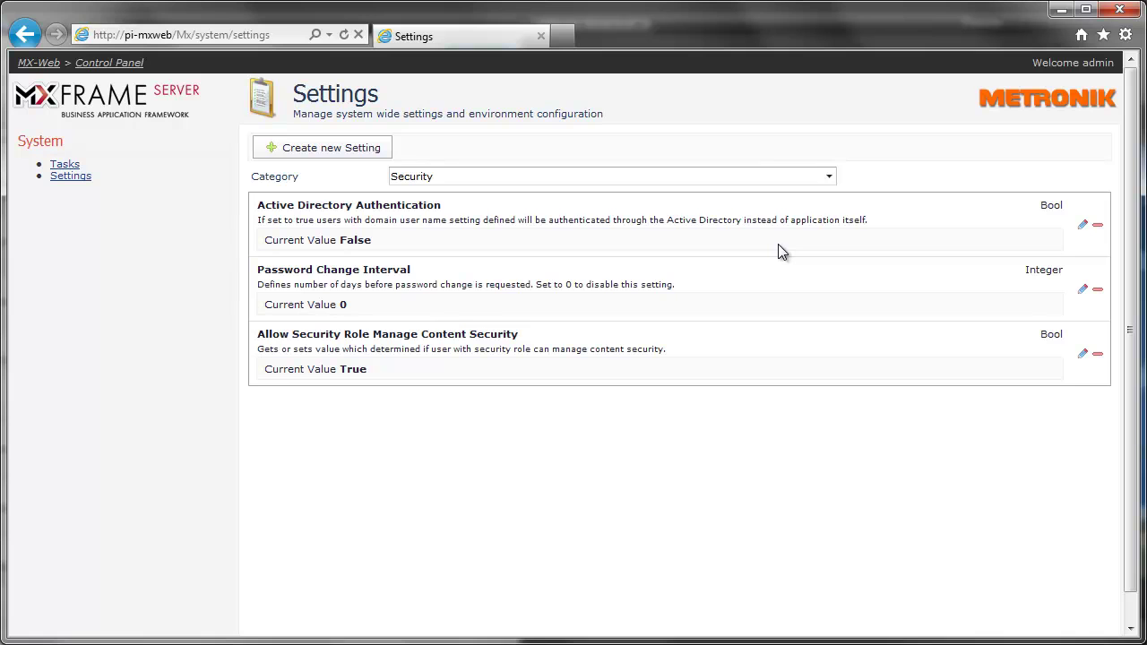
key("Down")
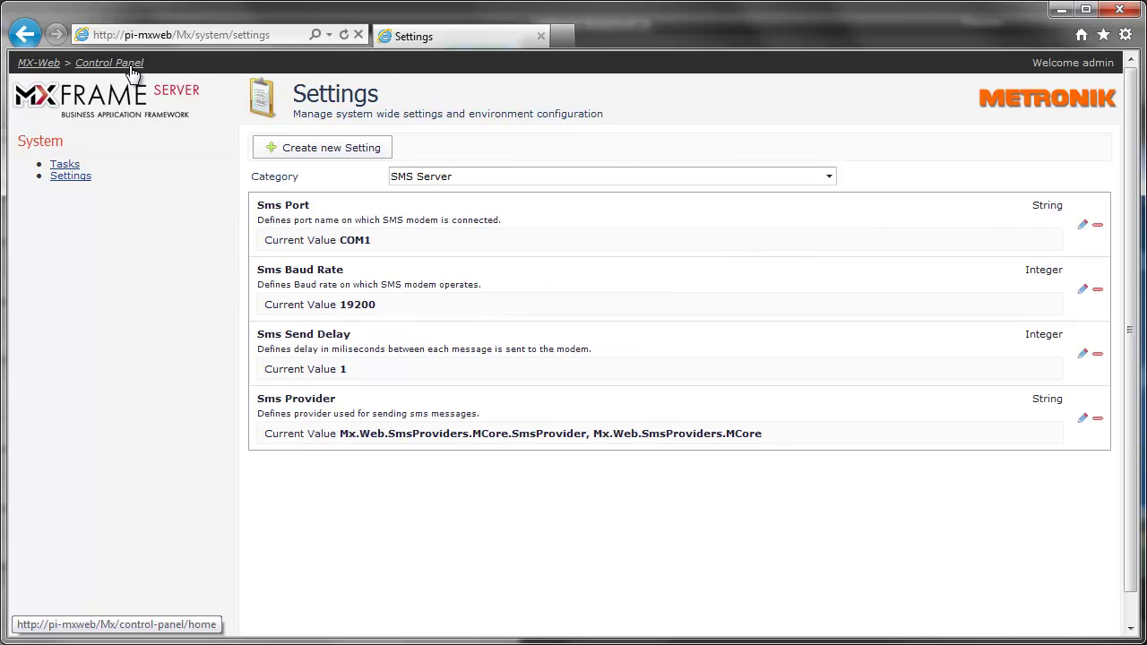
Open the localization keys, view the ColDestinationVersion key in the Collaboration category, and return to the key list.
left_click(131, 67)
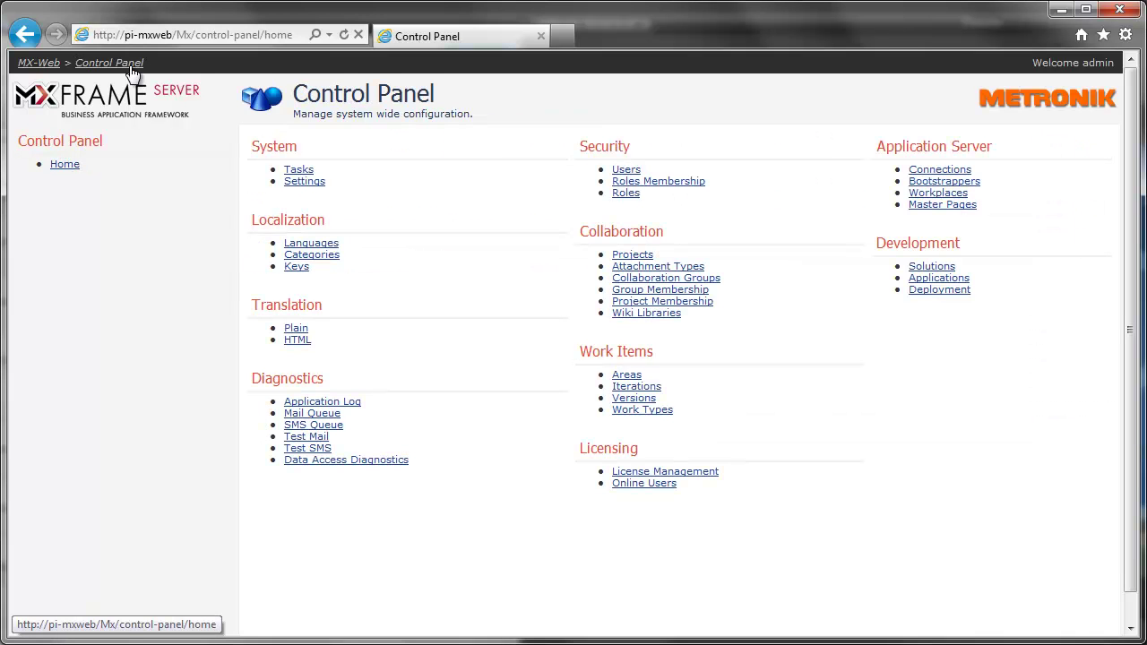
left_click(297, 267)
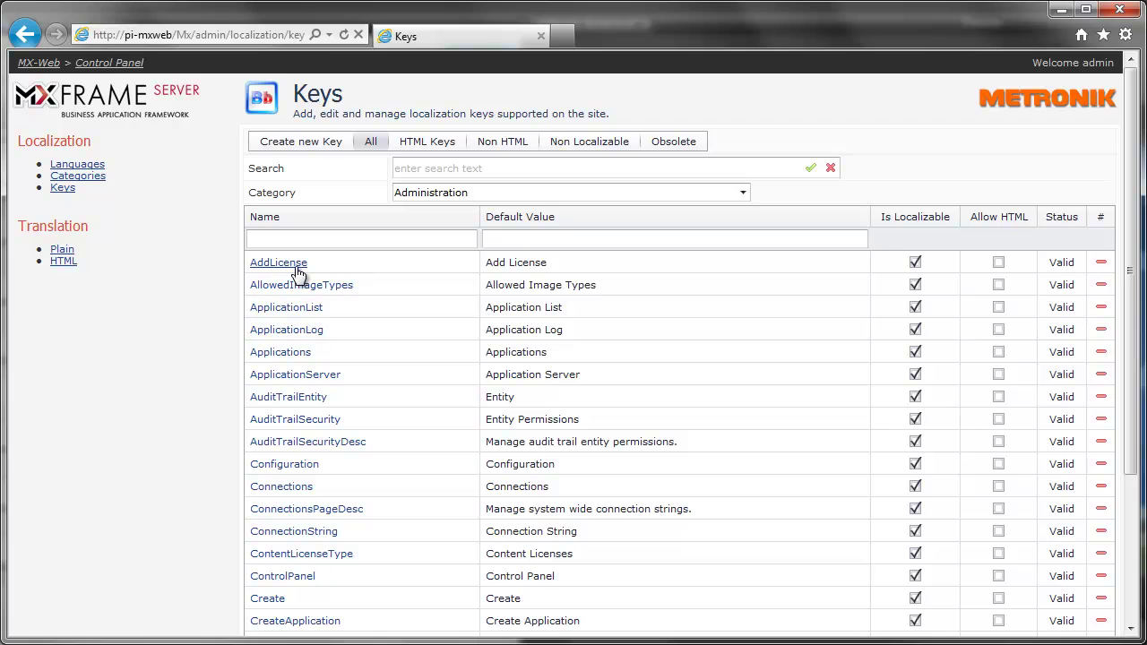
left_click(421, 193)
left_click(427, 223)
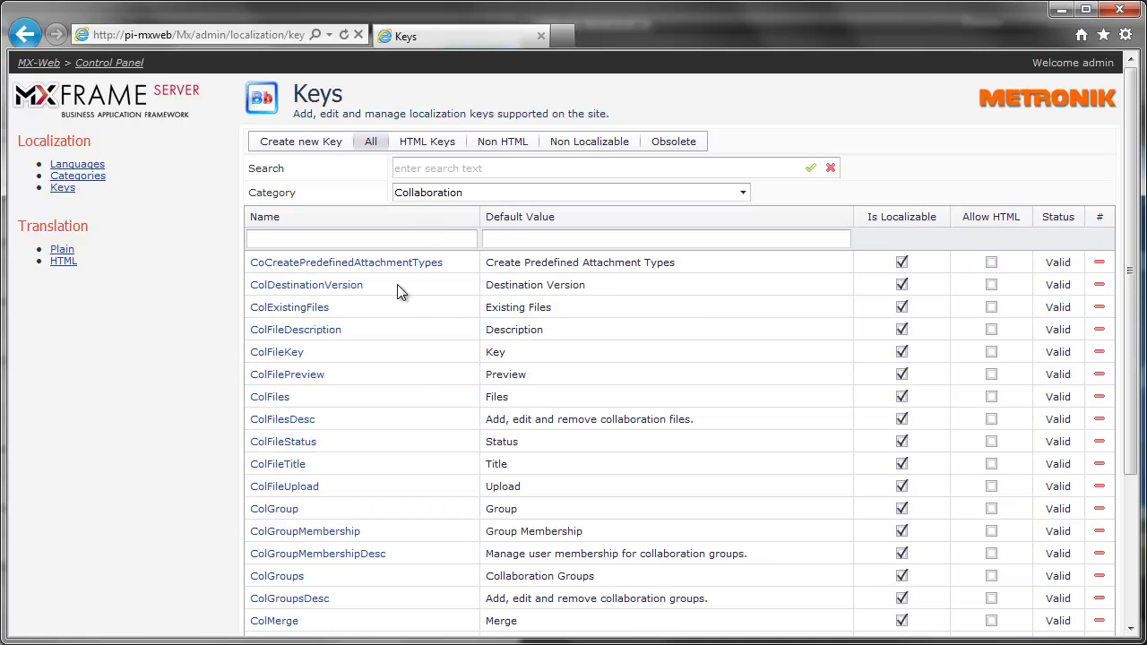
left_click(316, 287)
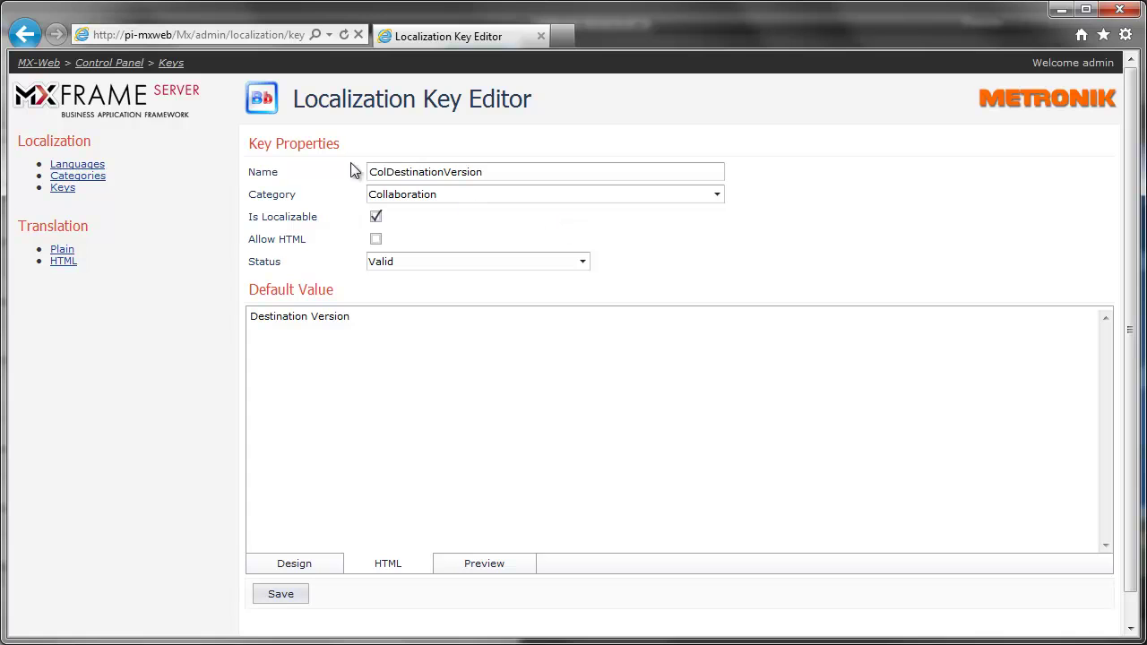
left_click(66, 190)
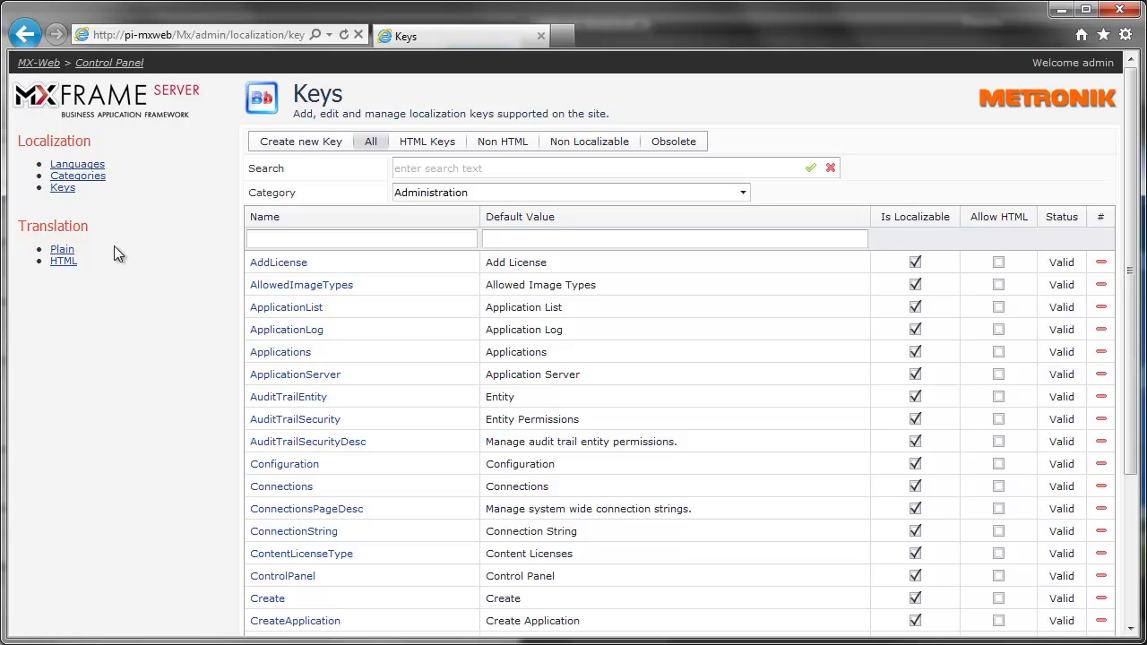
Open the plain translations and try "Dovoljeni formati" as the Slovenski value of the AllowedImageTypes key without saving it.
left_click(61, 250)
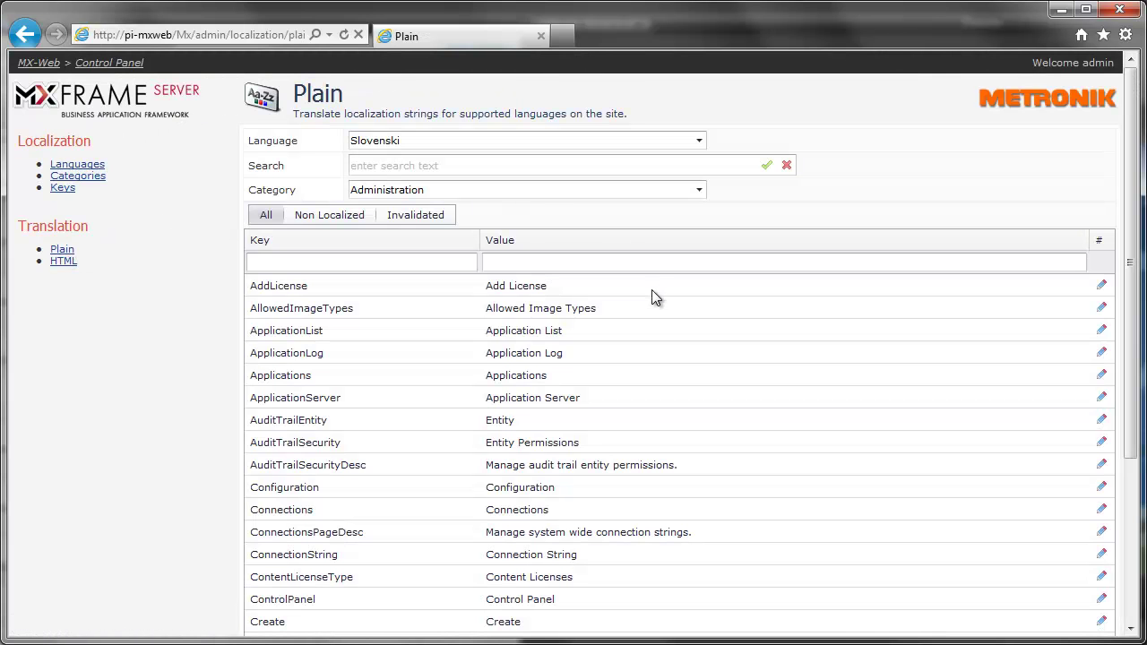
left_click(699, 144)
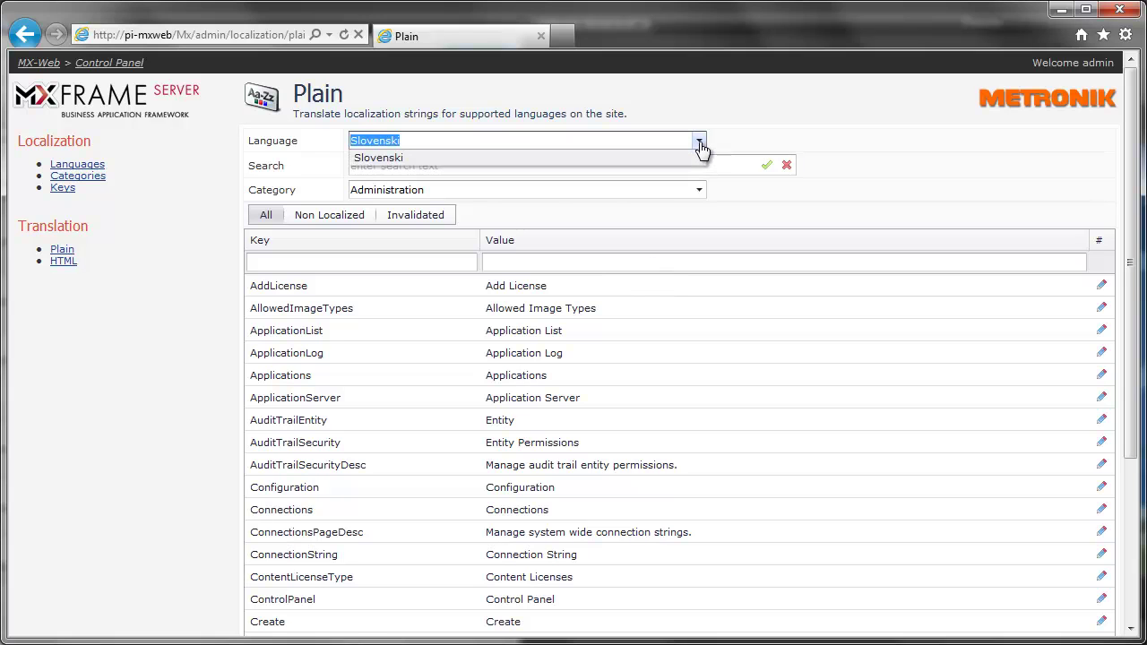
left_click(699, 143)
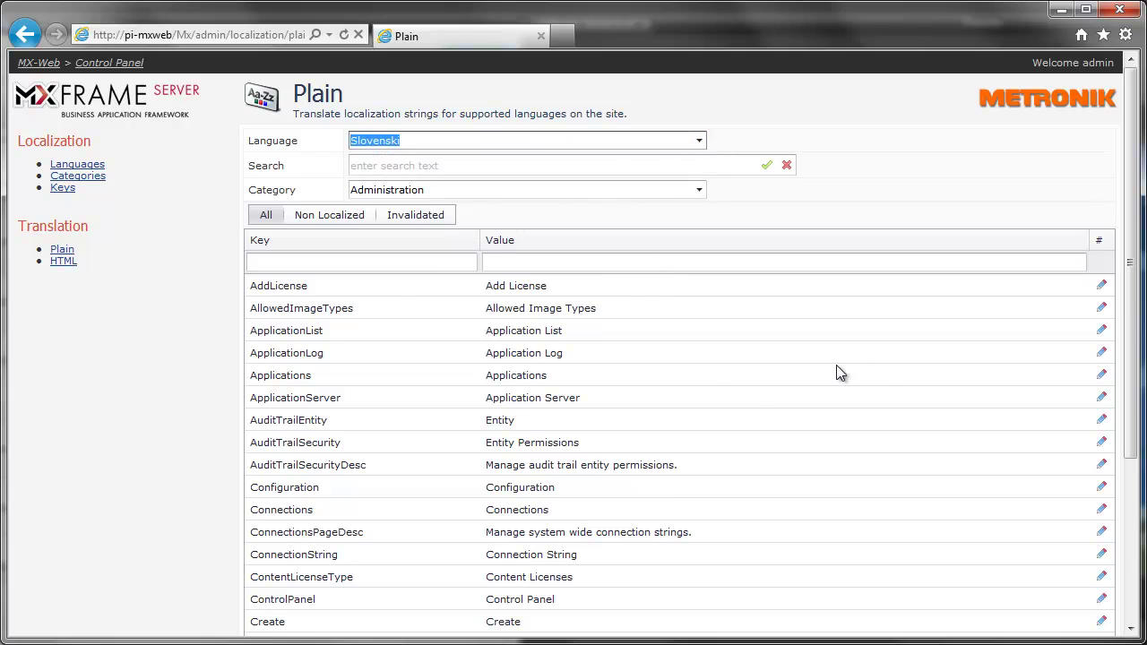
left_click(1101, 314)
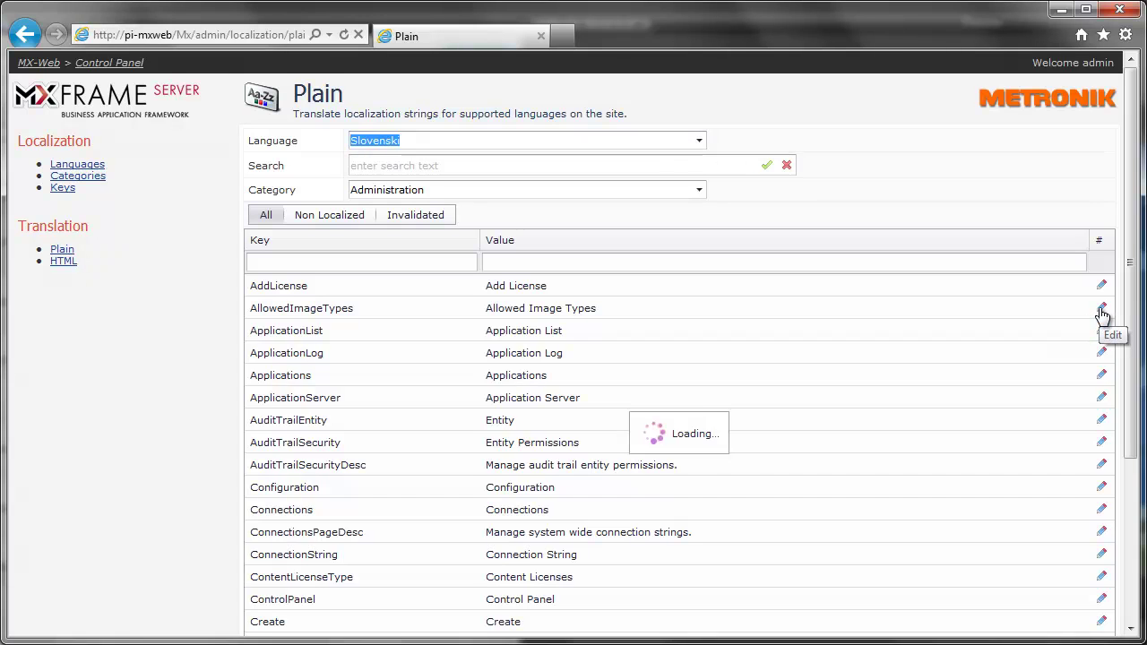
left_click(961, 363)
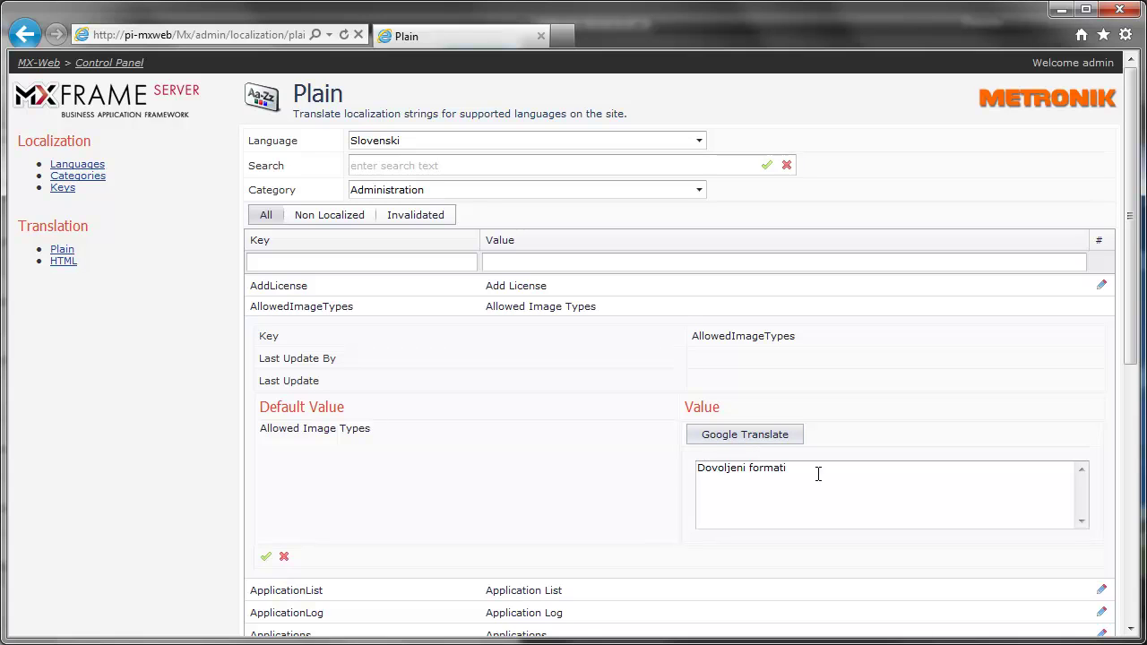
left_click_drag(806, 472, 676, 474)
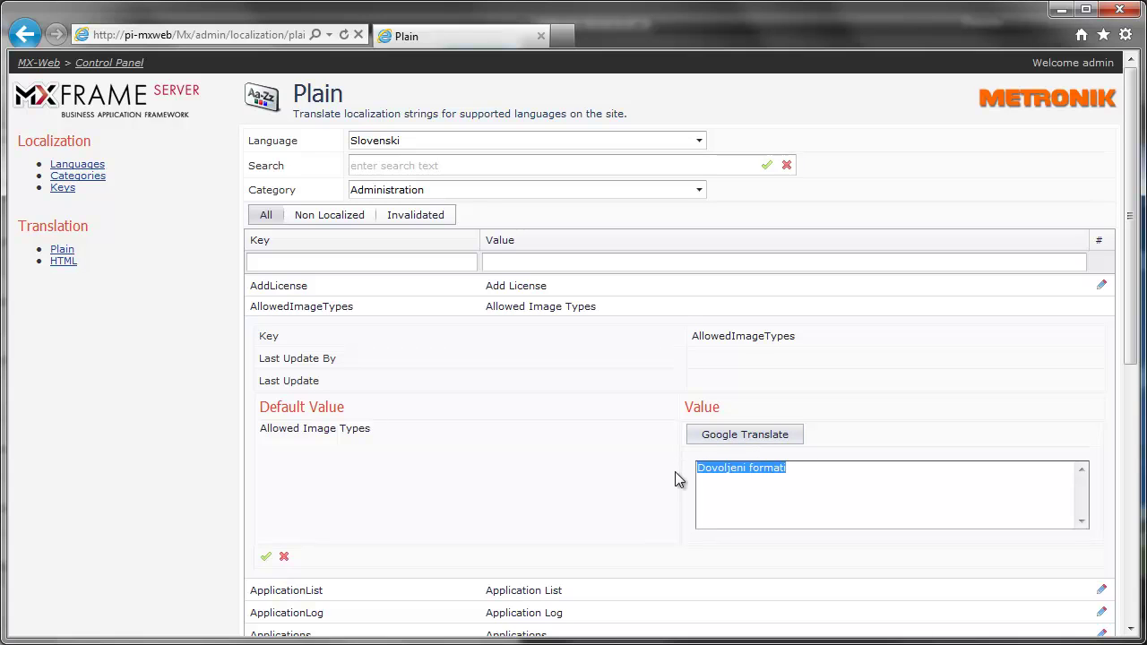
left_click(542, 474)
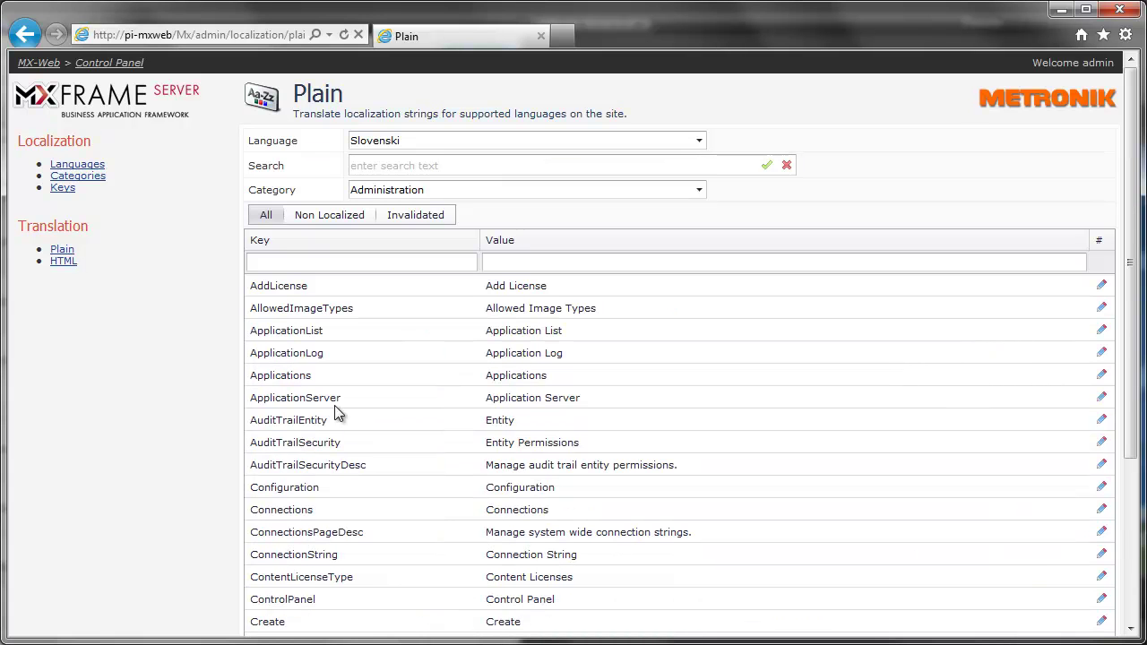
Review the Data Access Diagnostics from the Control Panel and open the Users administration page.
left_click(111, 63)
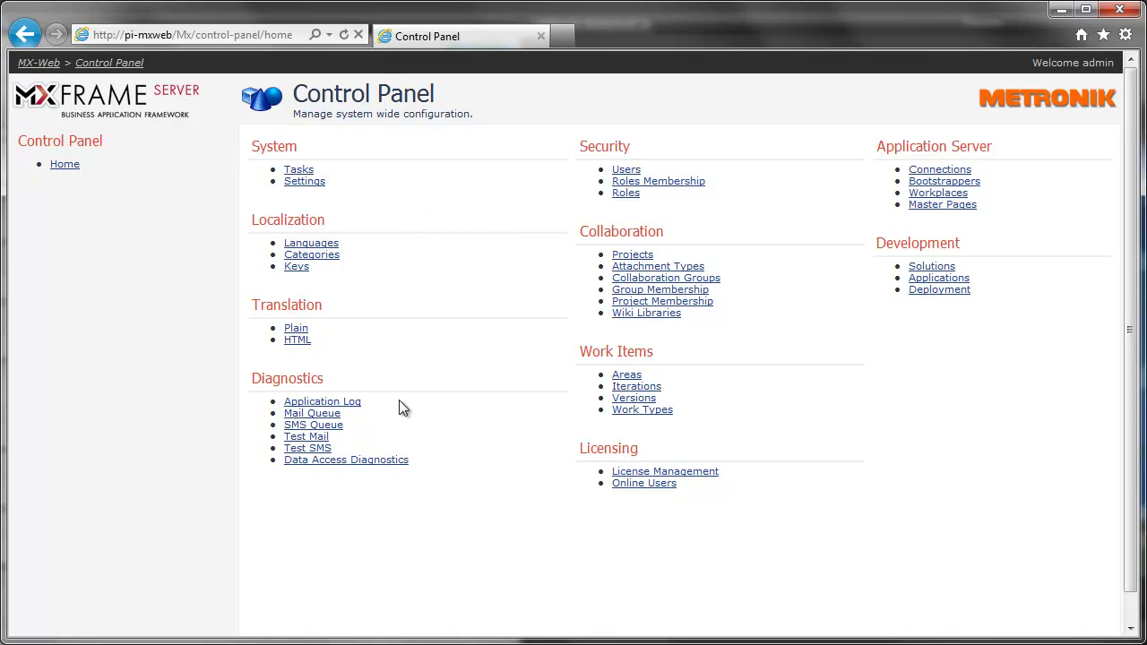
left_click(344, 460)
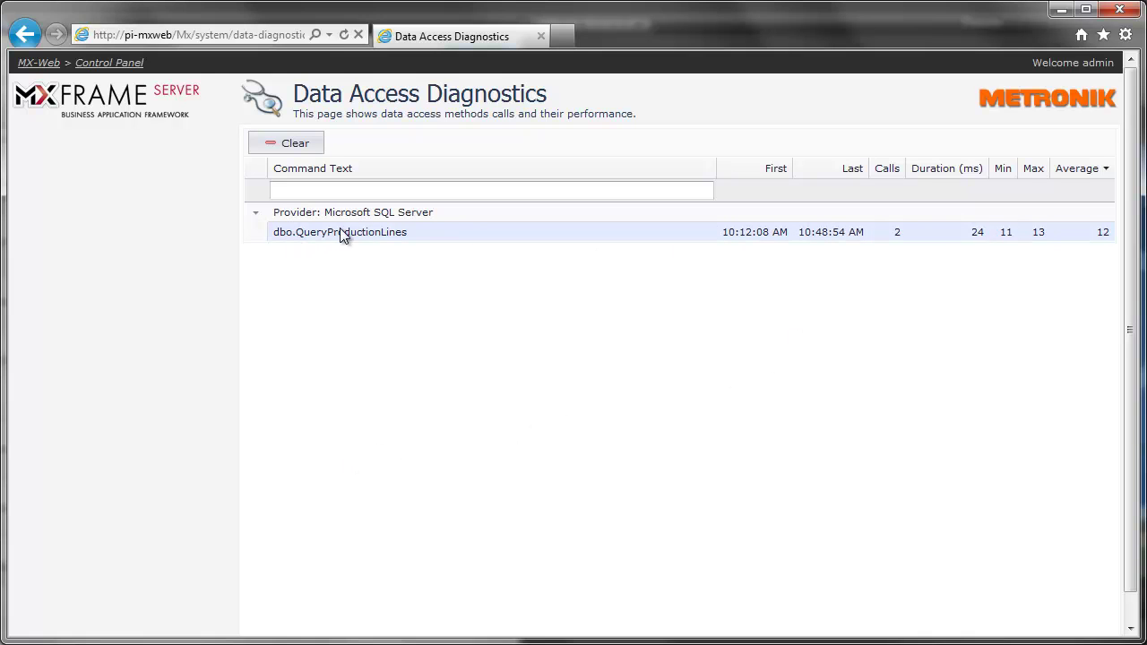
left_click(118, 65)
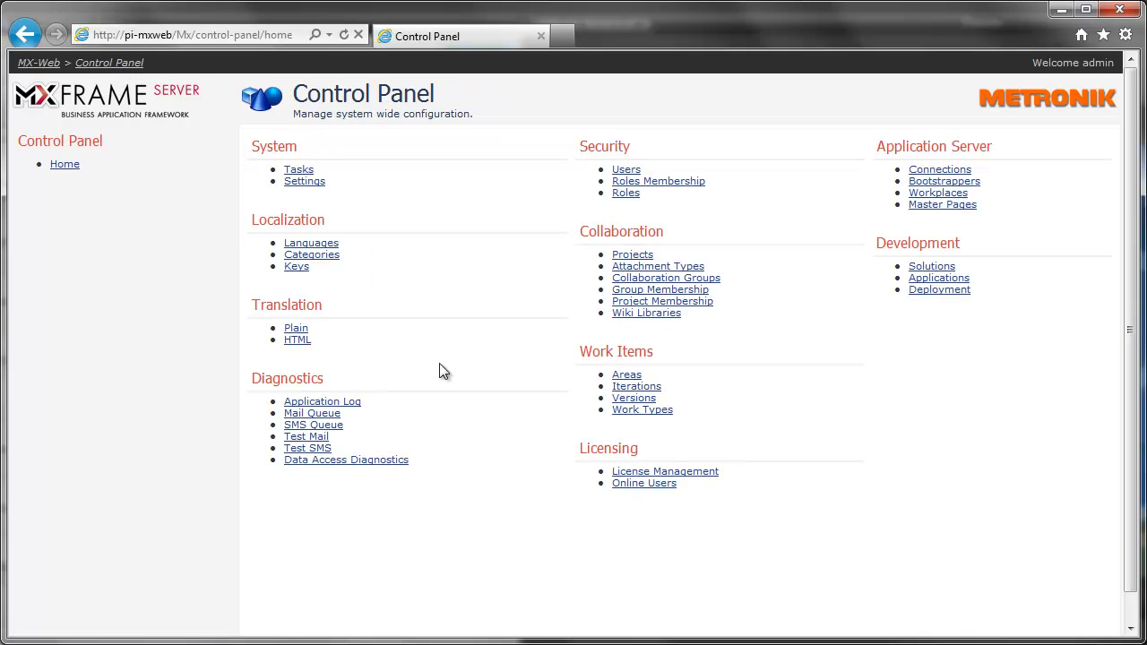
left_click(633, 172)
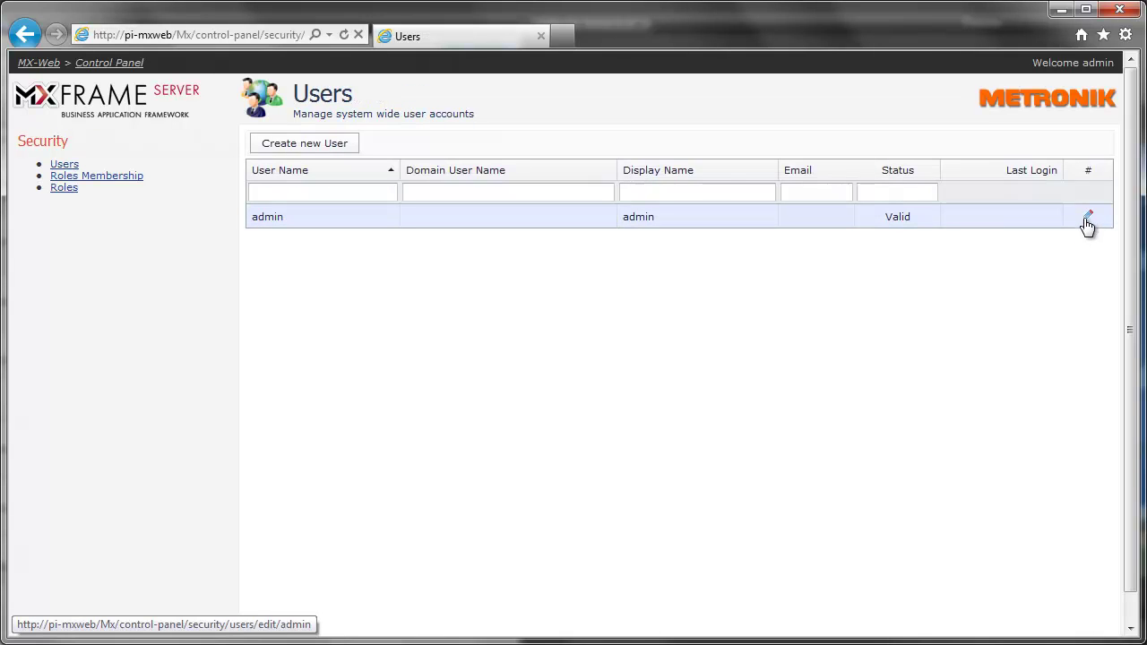
Open the admin user's profile for editing and review its personal, notification and attribute settings.
left_click(1086, 218)
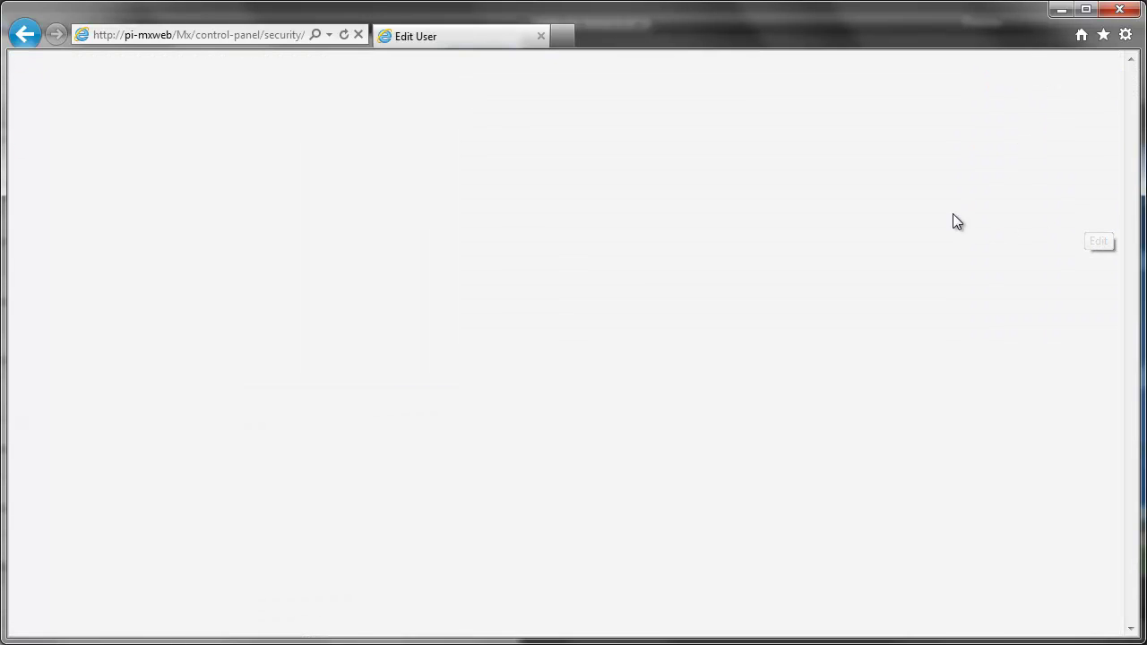
scroll(920, 209, "down", 5)
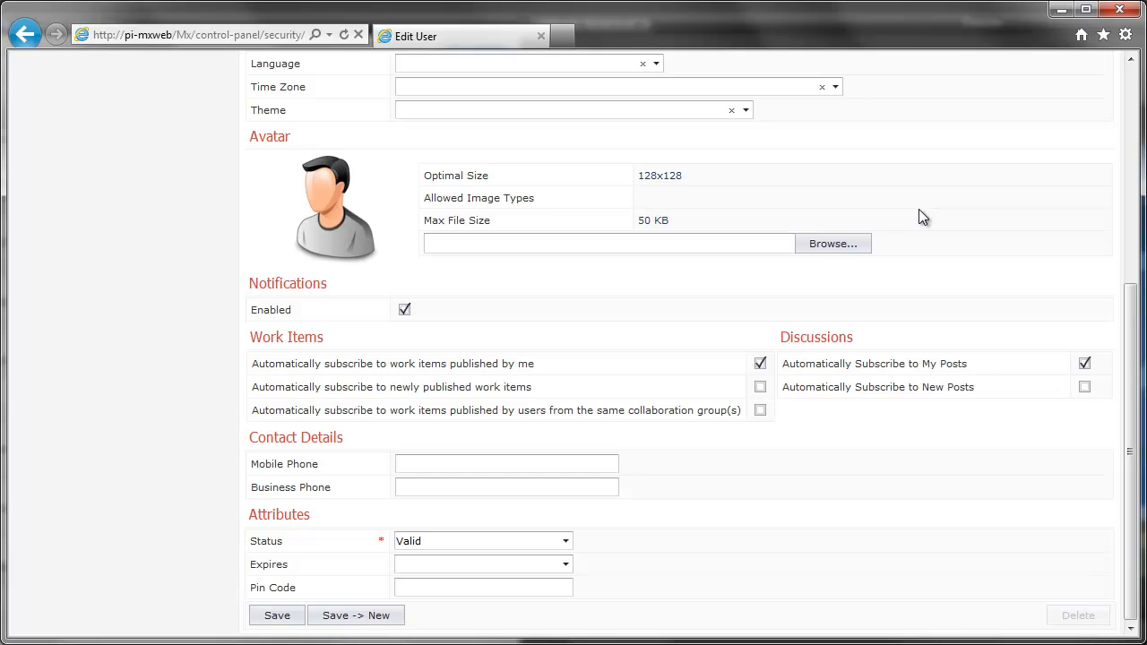
scroll(920, 210, "up", 5)
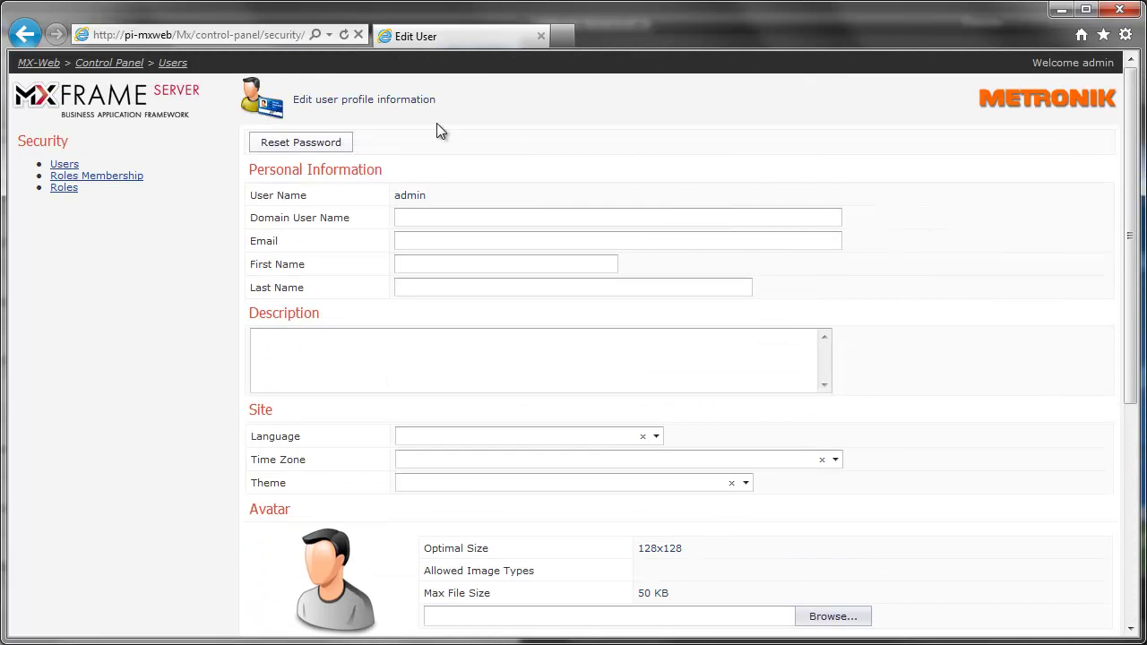
Open Roles Membership, look at the Localizer role, and add the admin user to the Developer role.
left_click(72, 178)
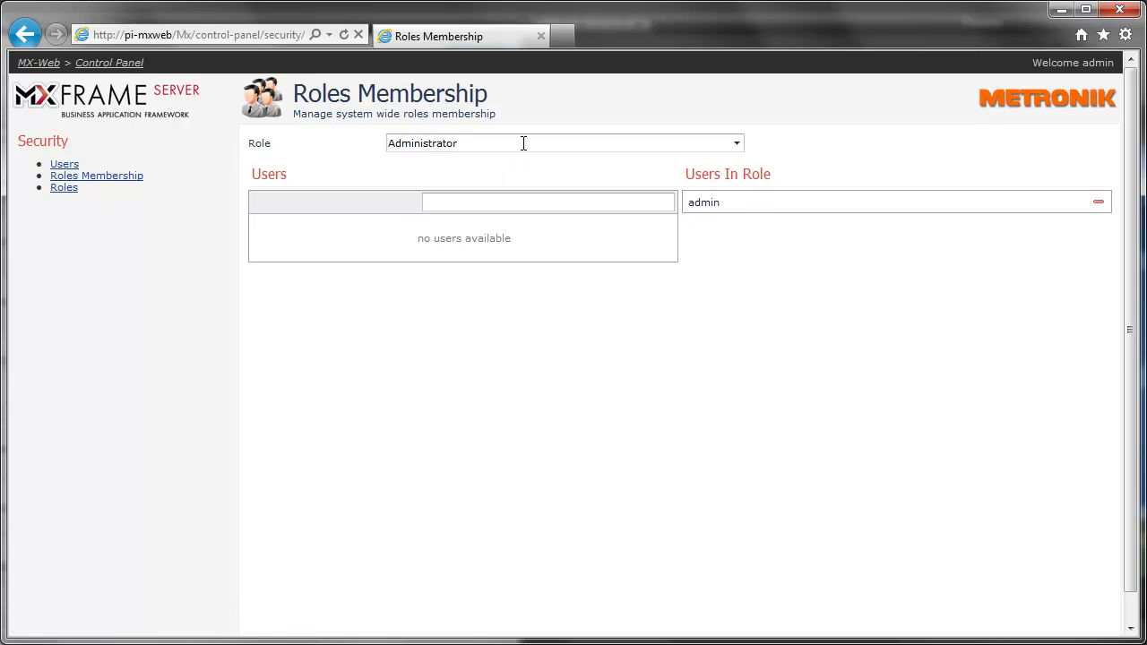
left_click(523, 144)
scroll(529, 170, "down", 2)
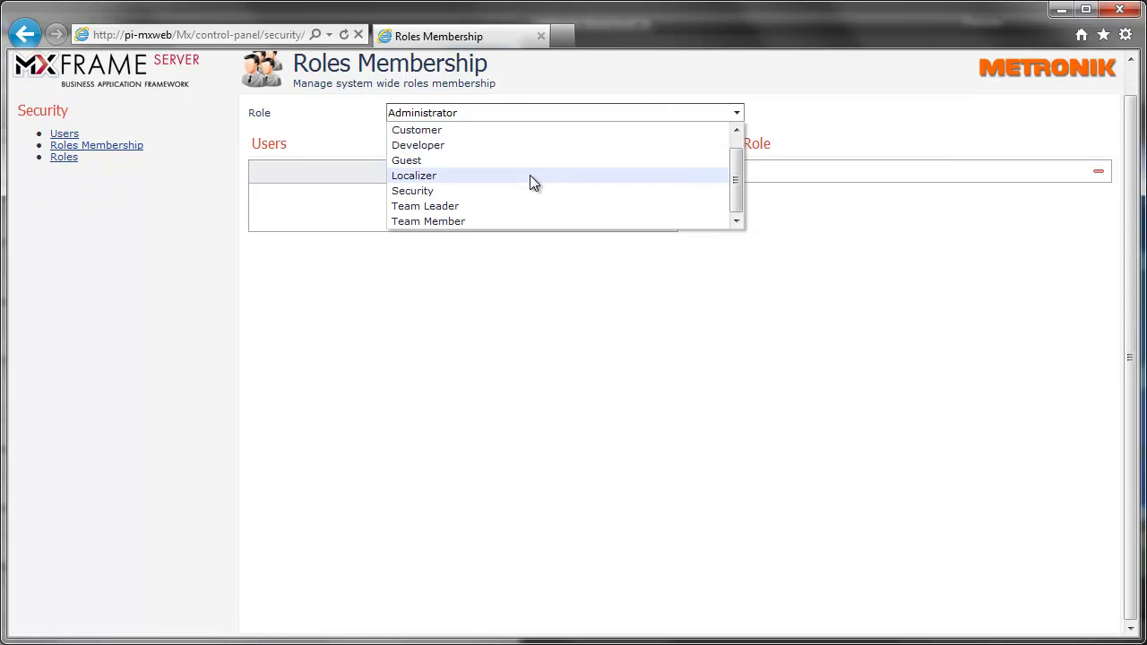
left_click(529, 176)
left_click(524, 145)
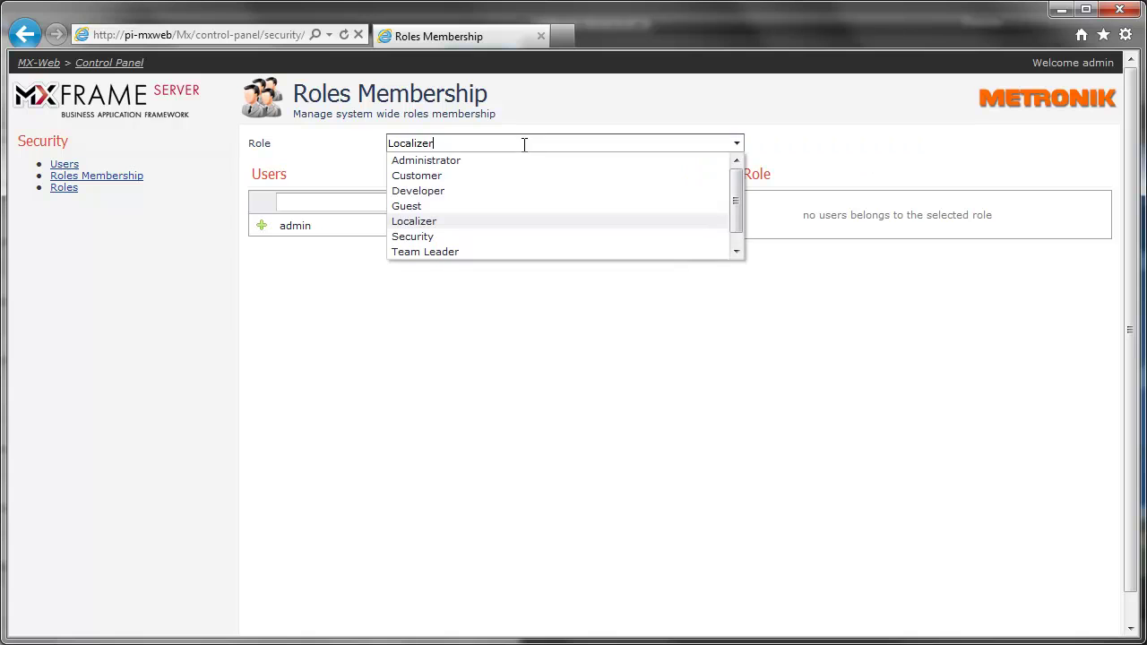
left_click(523, 189)
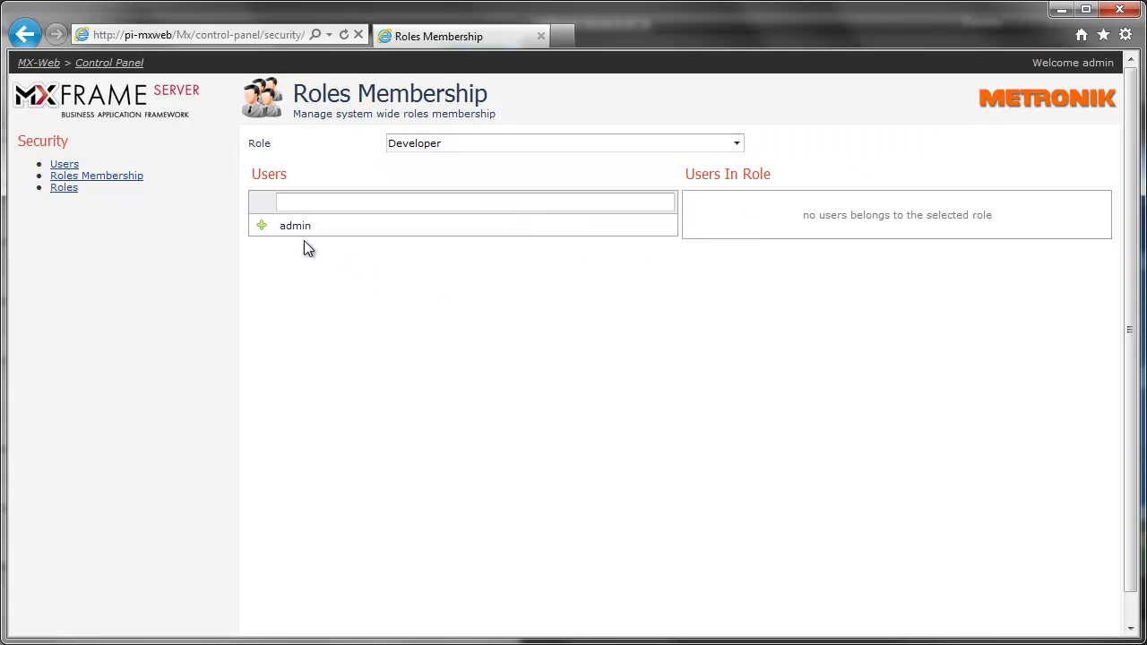
left_click(261, 226)
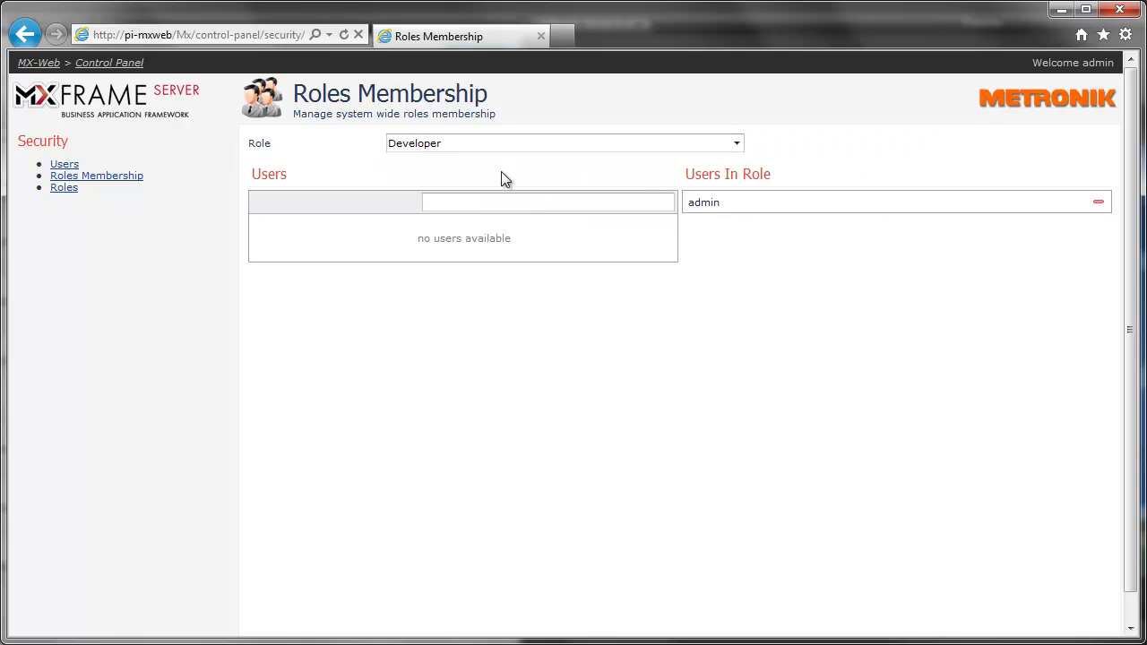
Review the License Management page and the Online Users page in the Control Panel's Licensing section.
left_click(114, 64)
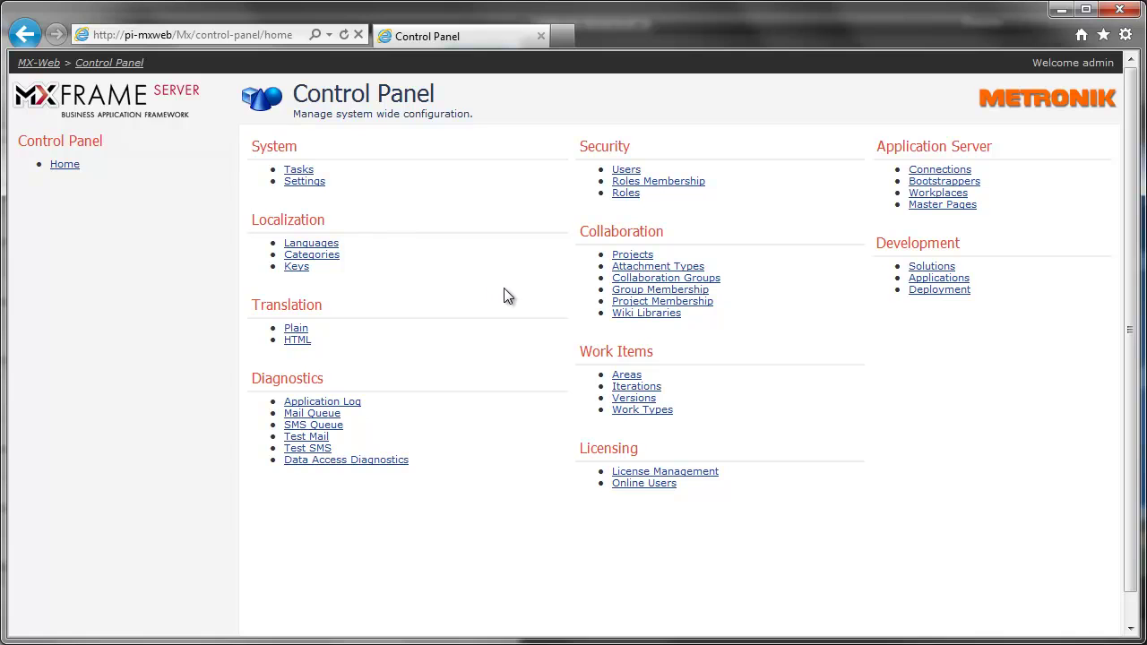
left_click(641, 472)
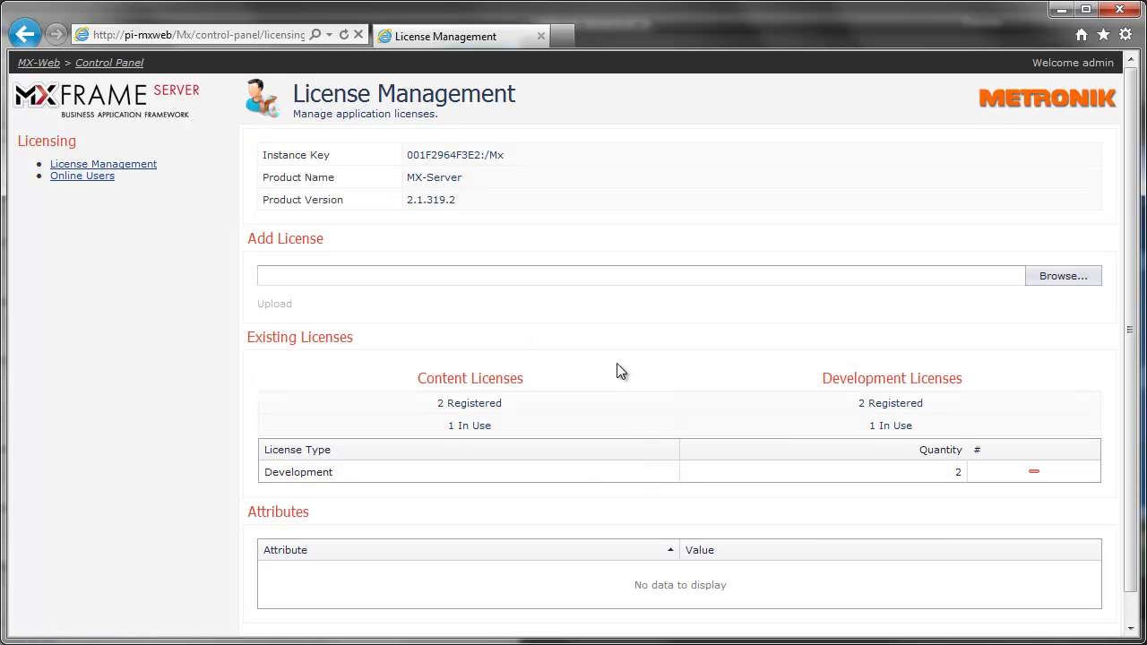
scroll(617, 364, "down", 1)
scroll(371, 345, "up", 1)
left_click(60, 179)
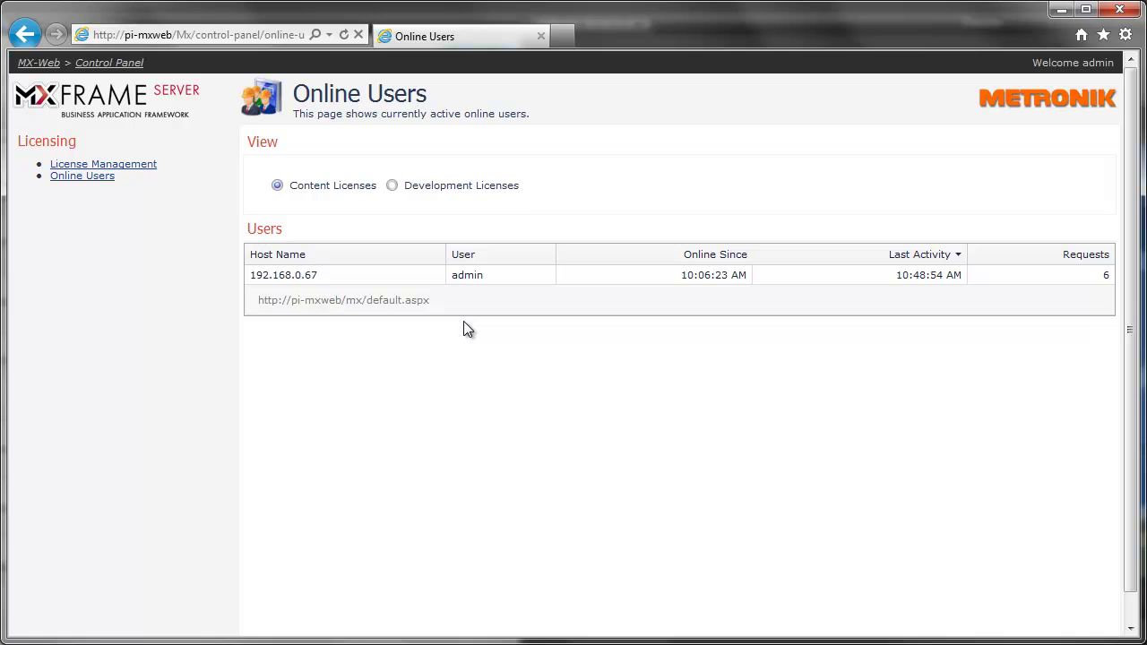
View the Solutions, Applications and Deployment pages in the Control Panel's Development section.
left_click(108, 63)
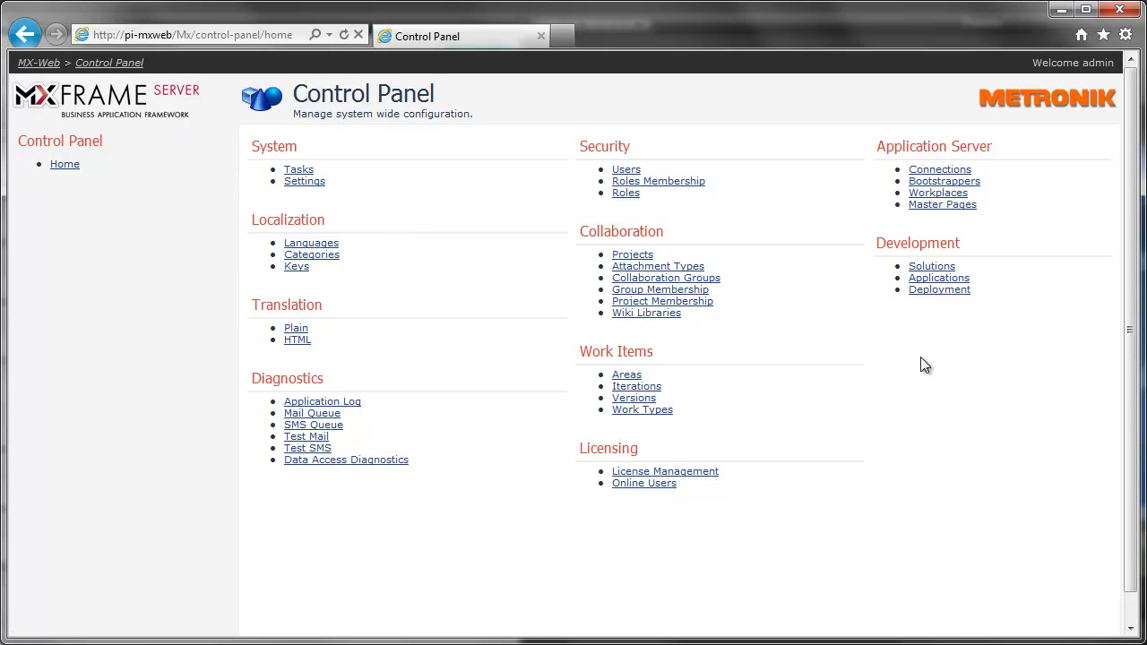
left_click(926, 266)
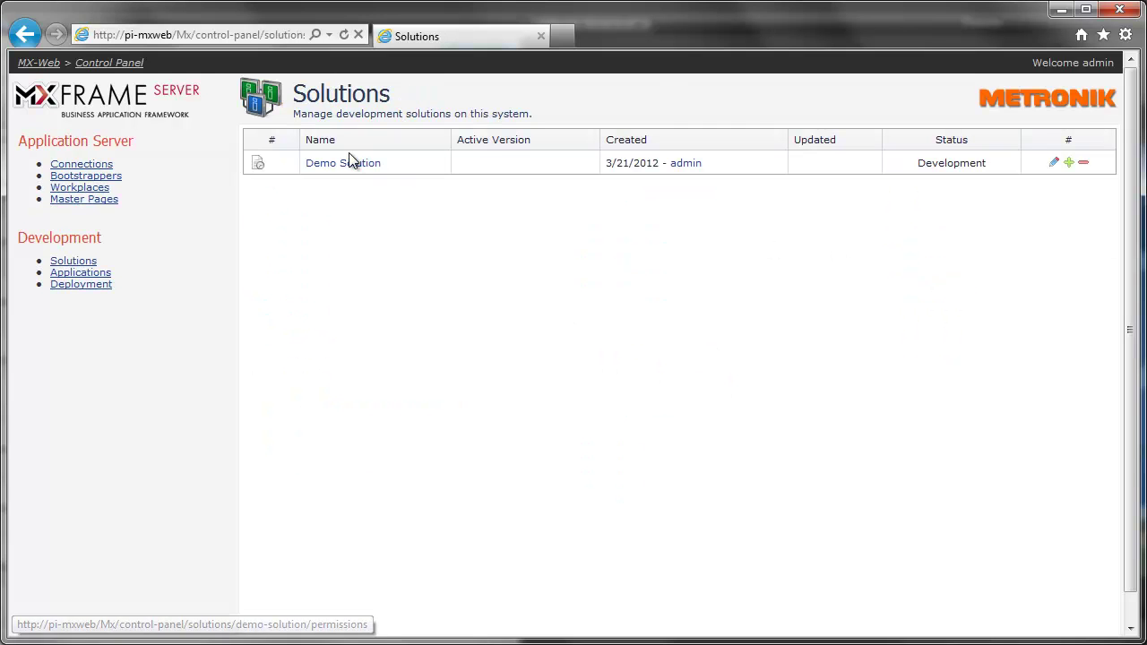
left_click(86, 278)
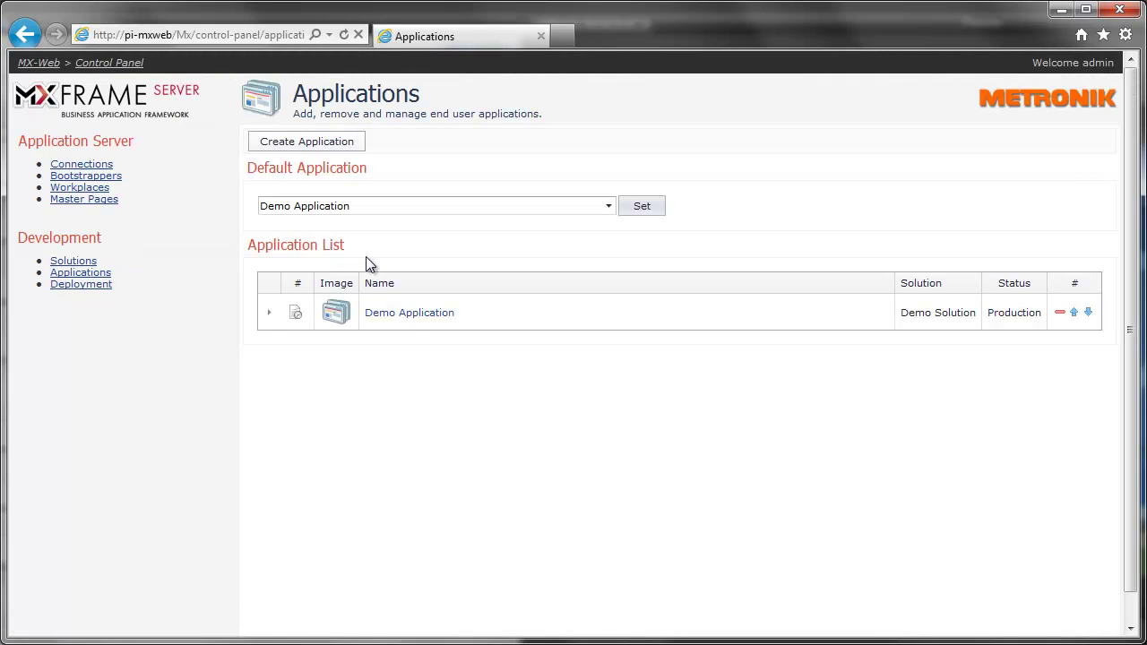
left_click(69, 285)
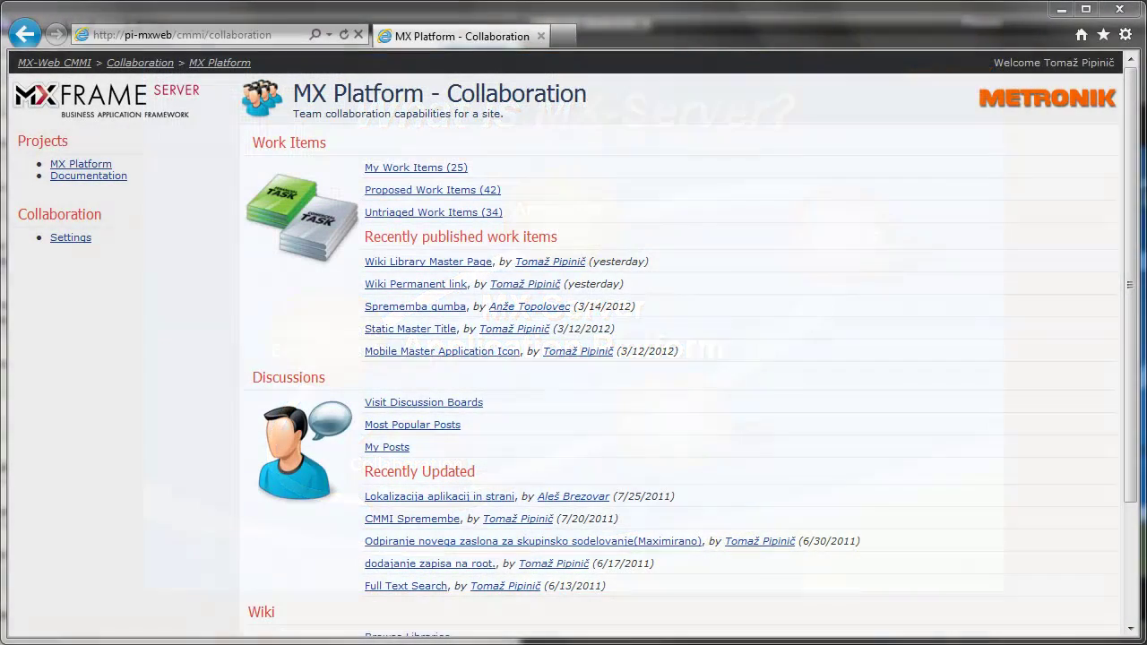
View My Work Items in the MX Platform collaboration project, and check the To Do List for March 28 and April 2, 2012.
left_click(393, 170)
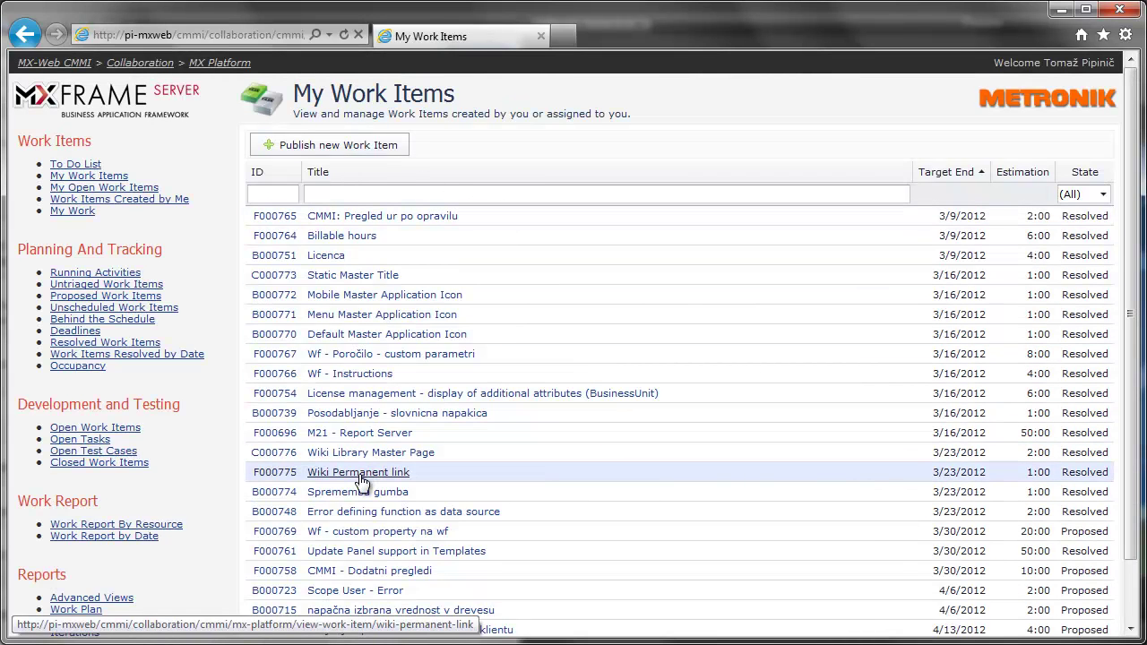
left_click(72, 165)
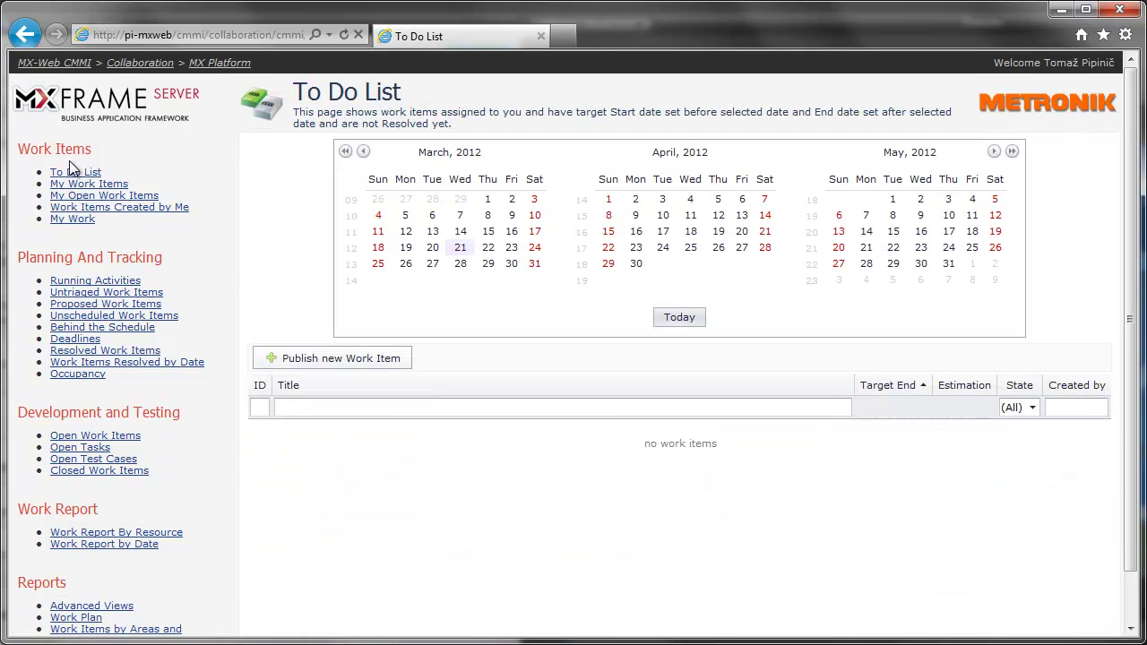
left_click(459, 264)
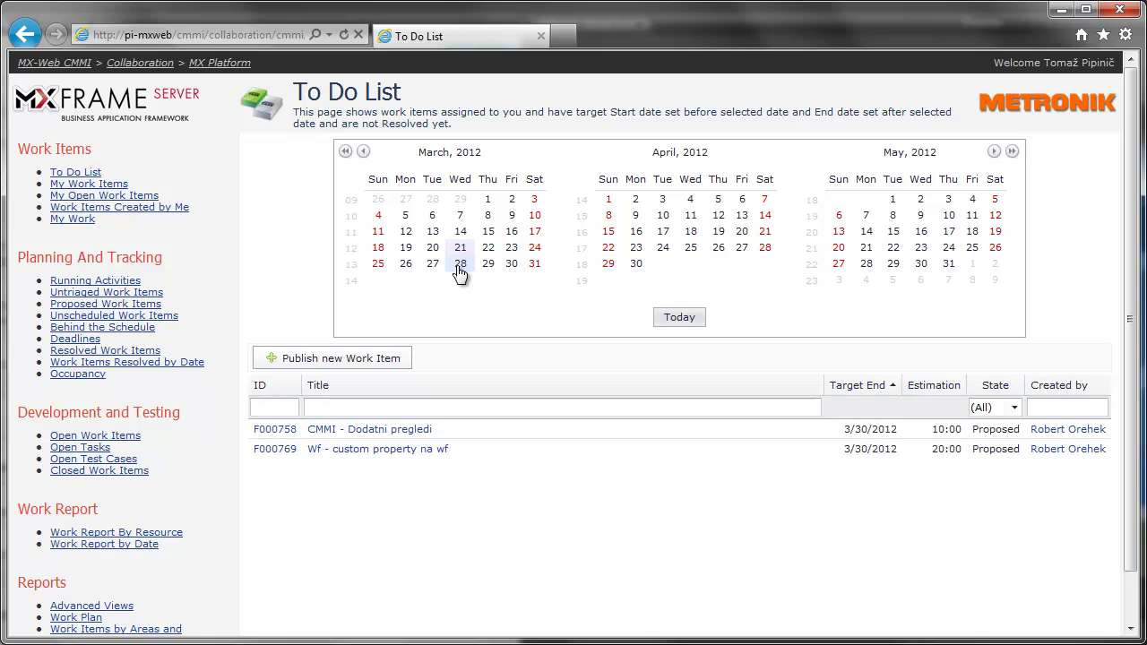
left_click(635, 200)
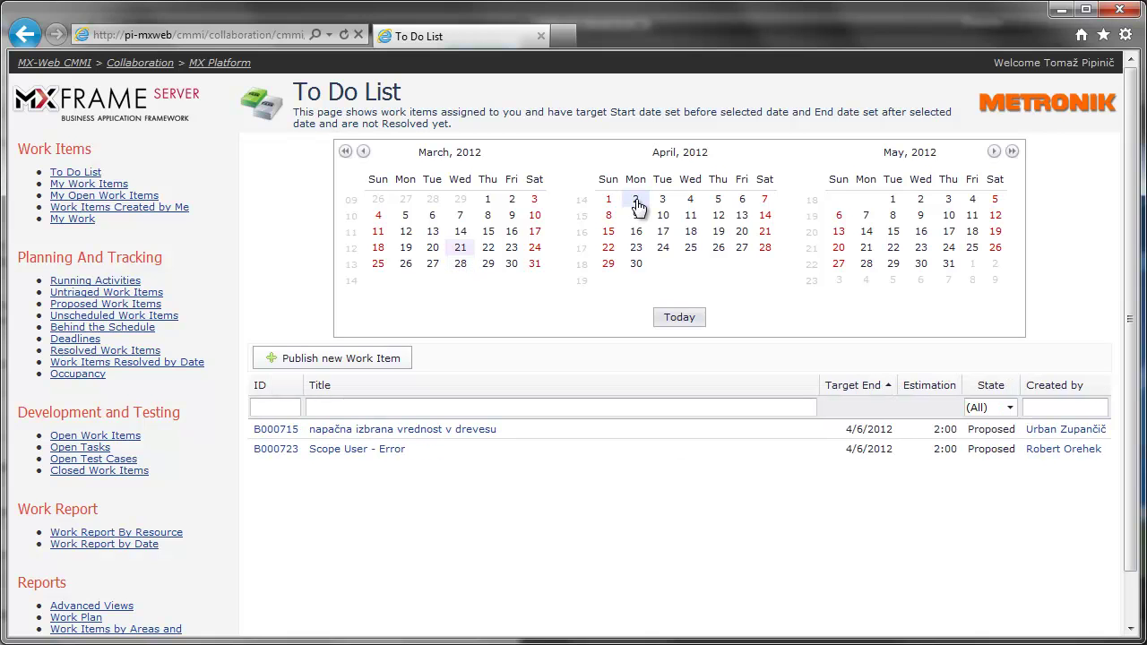
Open the "Scope User - Error" work item and review its details, documentation, links, attachments, and scheduling and effort.
left_click(360, 452)
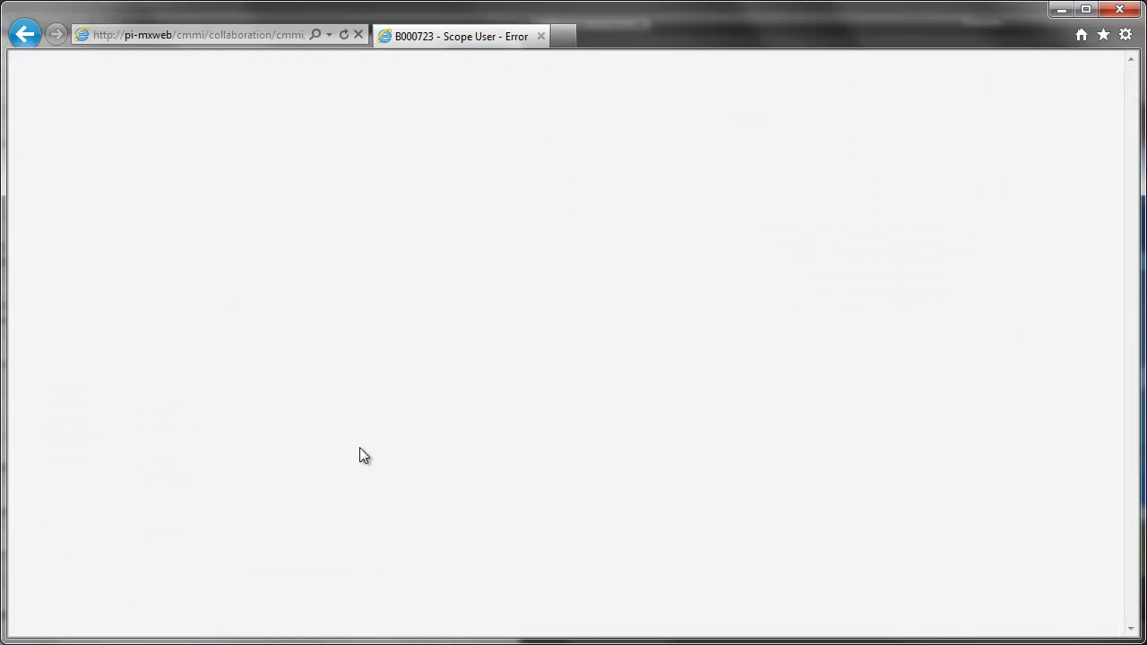
scroll(562, 340, "down", 2)
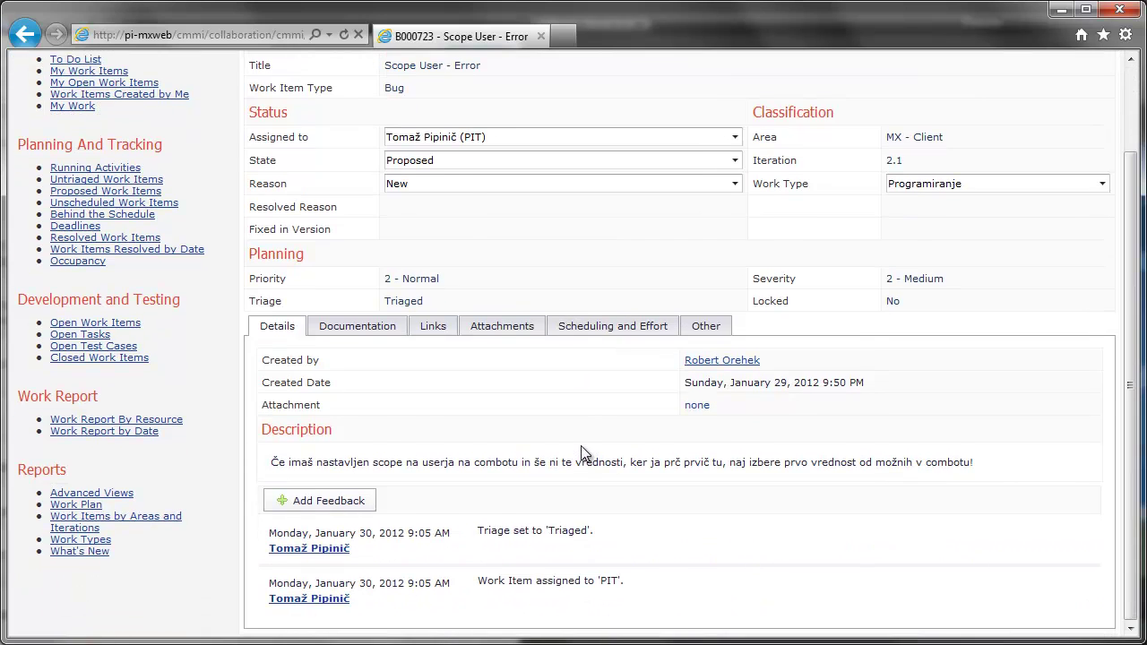
scroll(582, 453, "up", 2)
left_click(380, 439)
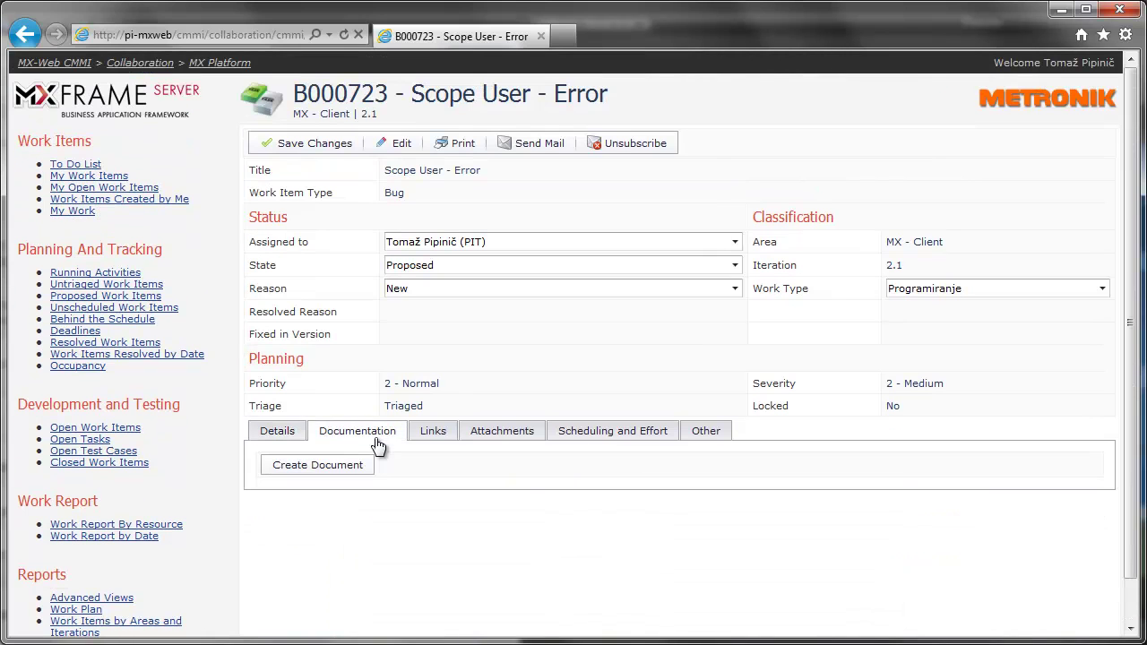
left_click(440, 440)
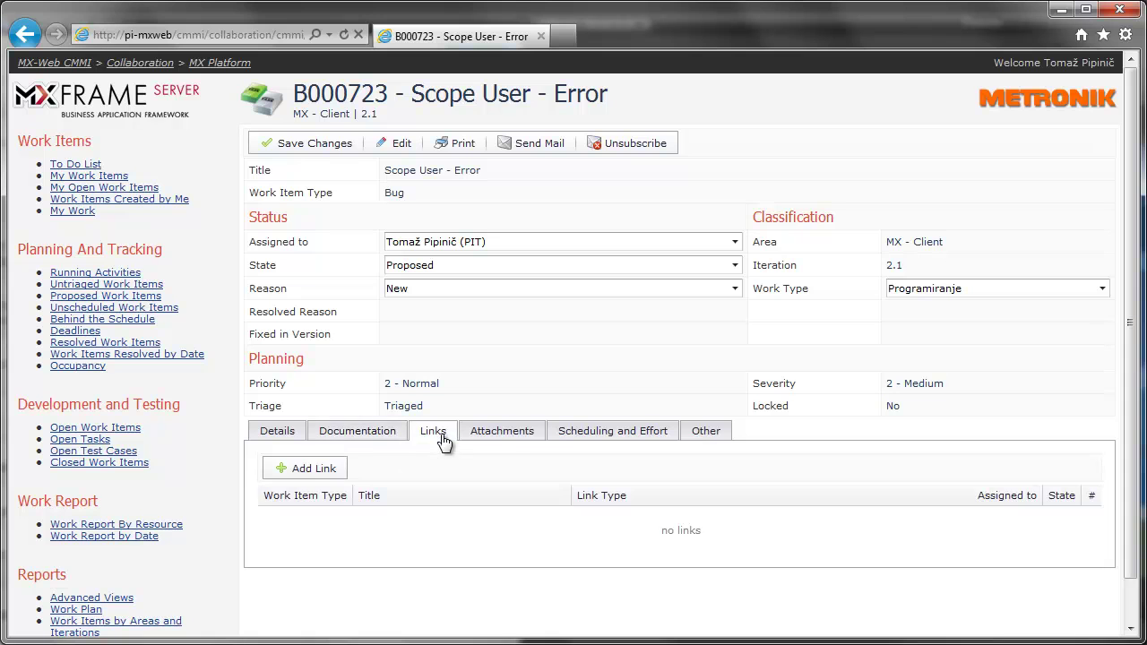
left_click(505, 436)
left_click(598, 436)
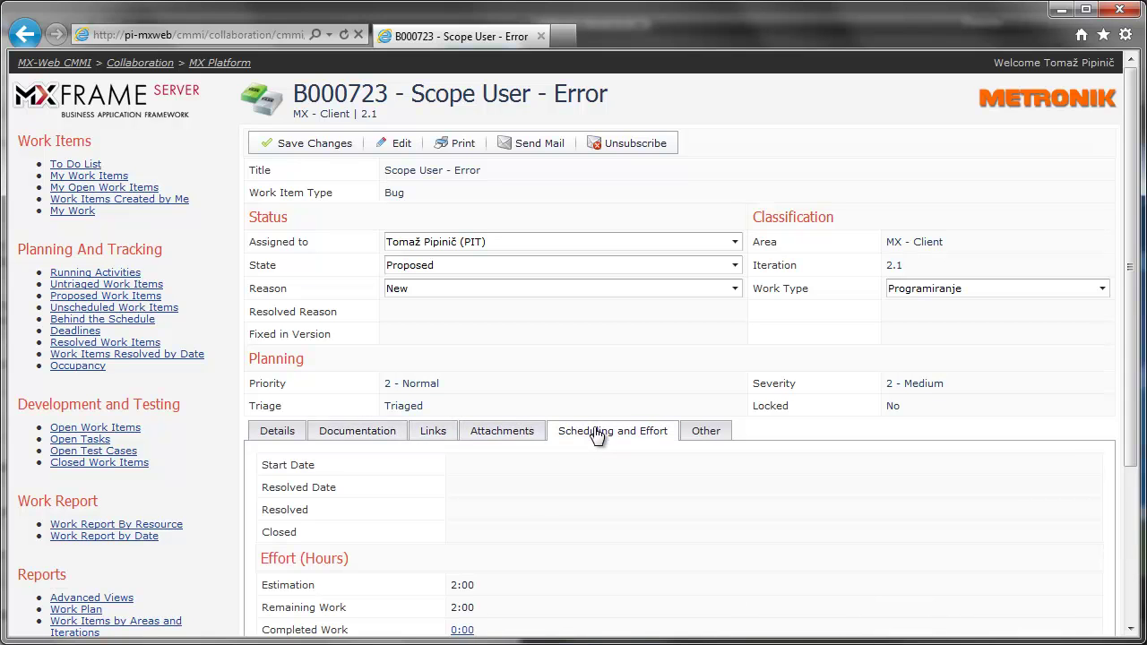
scroll(642, 431, "down", 5)
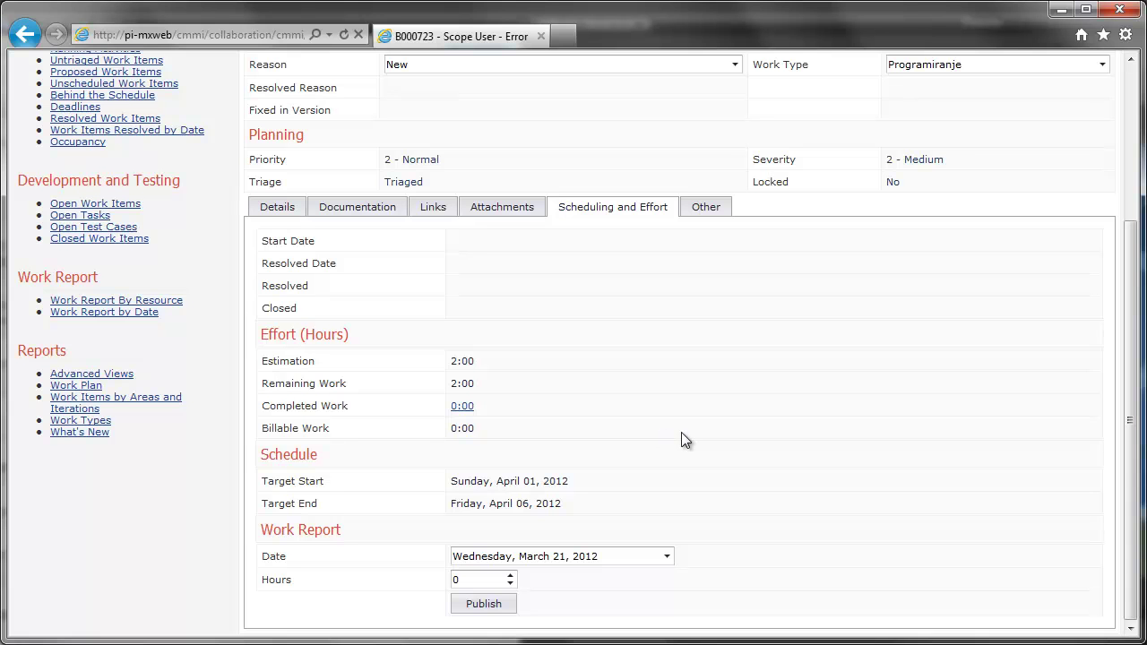
scroll(683, 439, "up", 5)
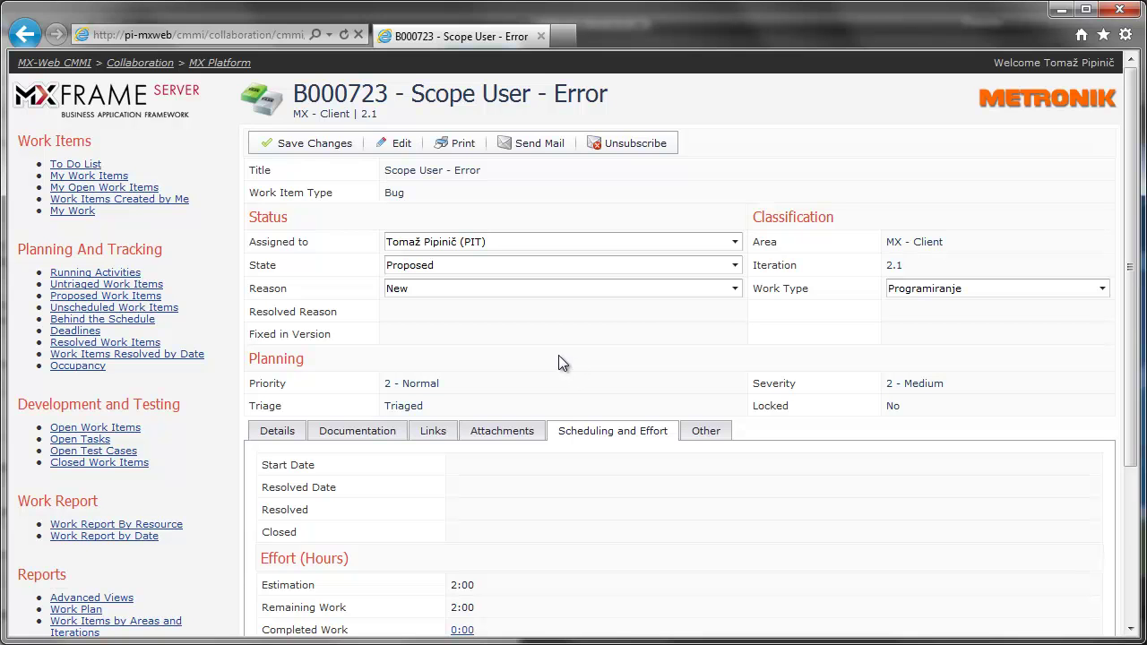
View the Running Activities, and review the Work Report By Resource for a team member selected by surname instead of admin.
left_click(124, 274)
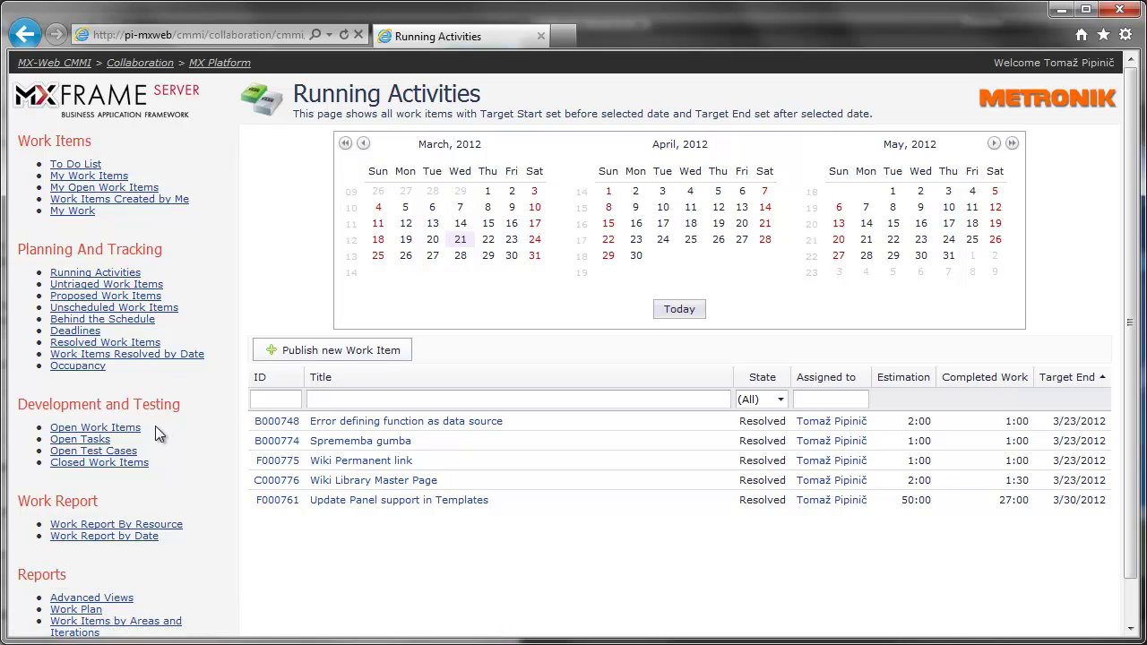
left_click(121, 524)
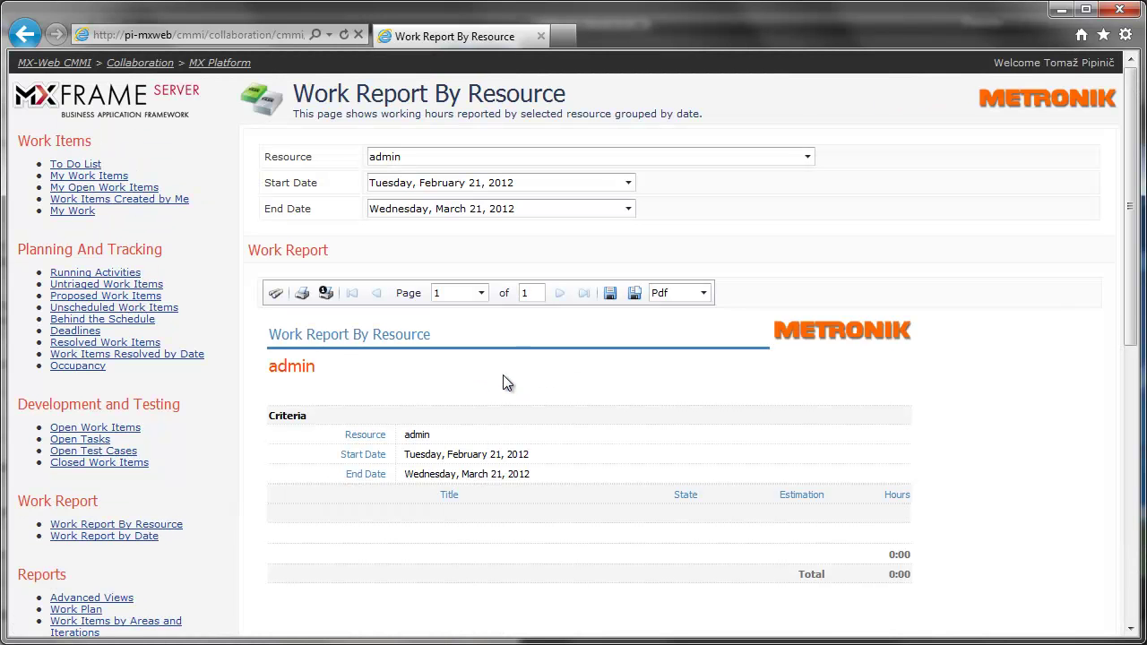
left_click(630, 184)
left_click(630, 184)
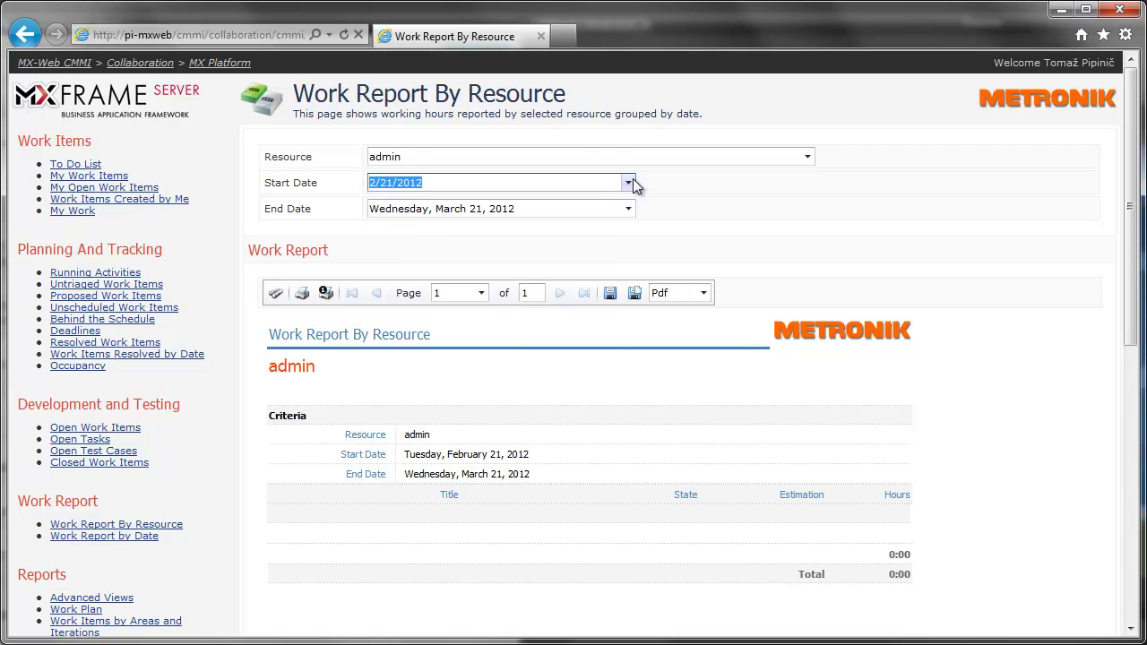
left_click(808, 159)
type("pip")
key("Return")
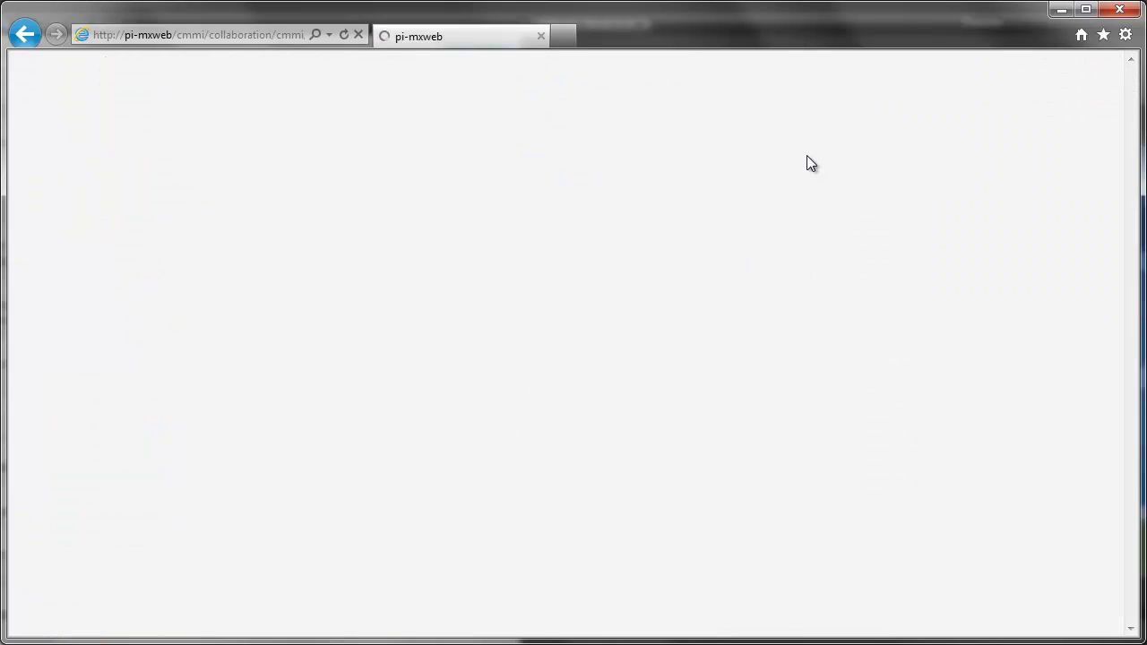
scroll(926, 212, "down", 7)
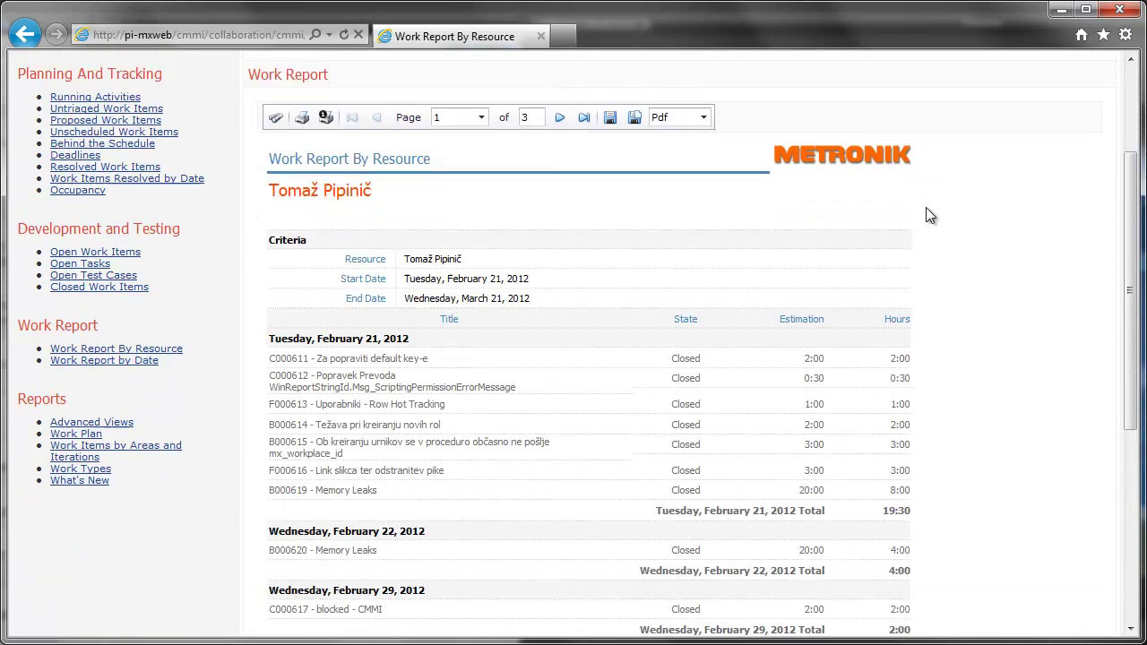
scroll(1019, 255, "up", 5)
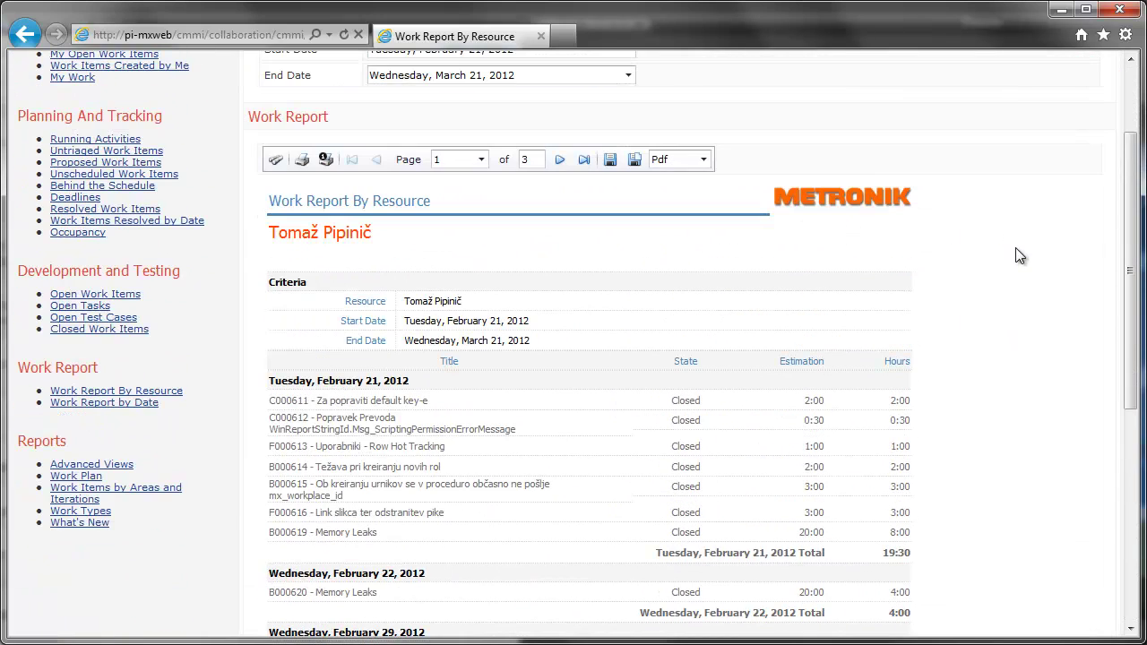